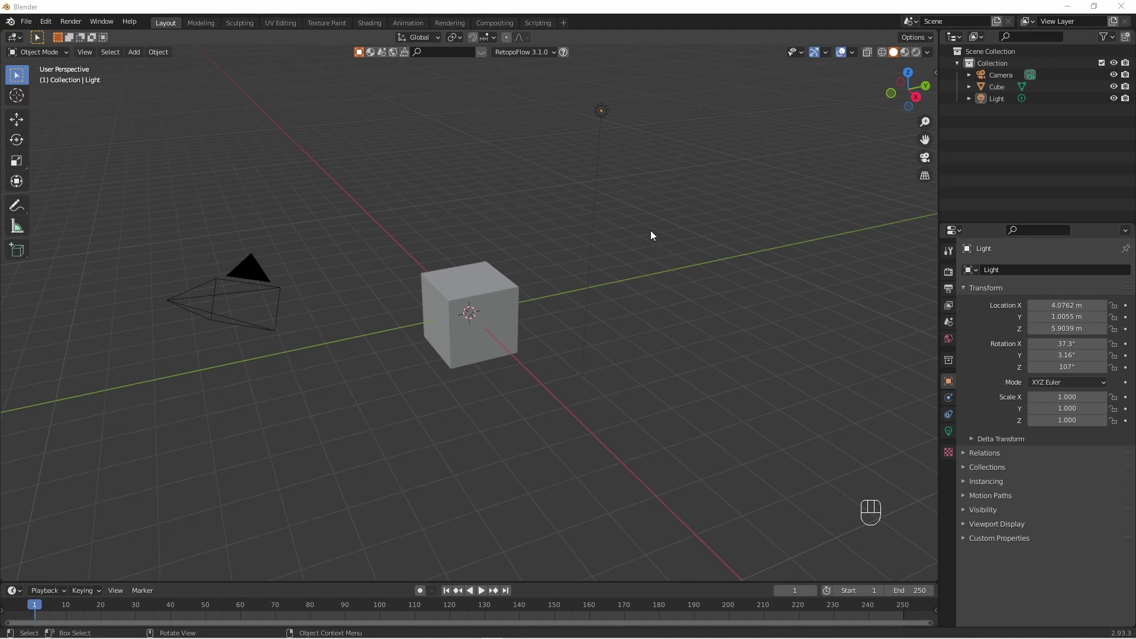
# Step: Select all default scene objects (cube, camera and light) with A
pyautogui.press('a')
# Step: Delete the default objects and add a plane raised along Z above the origin
pyautogui.press('x')
pyautogui.click(639, 278)
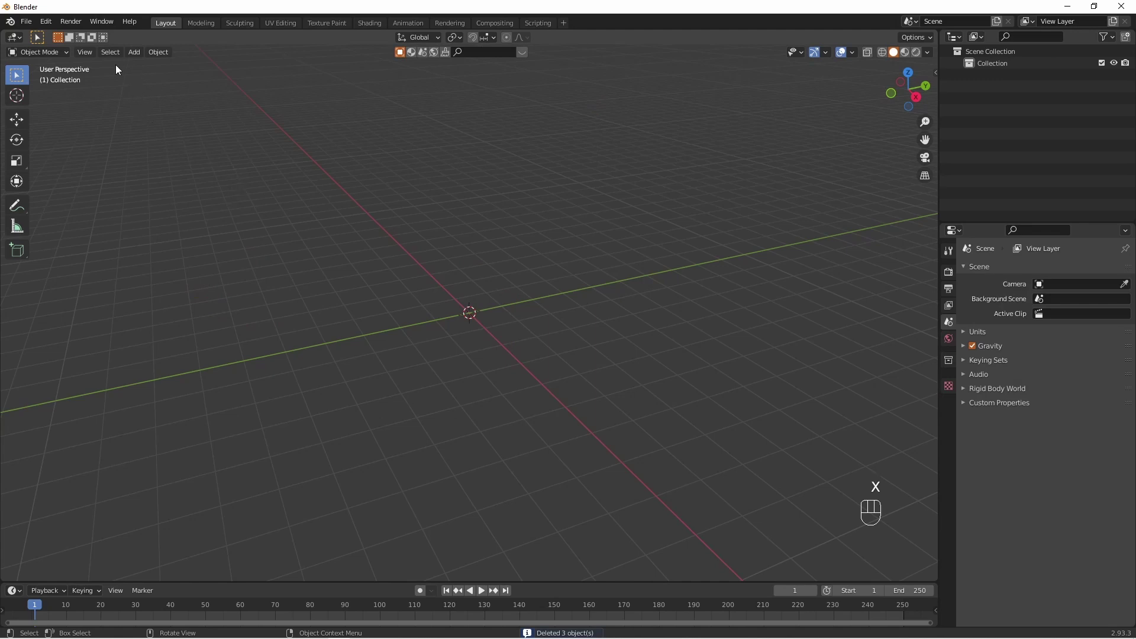
pyautogui.click(132, 55)
pyautogui.moveTo(168, 65)
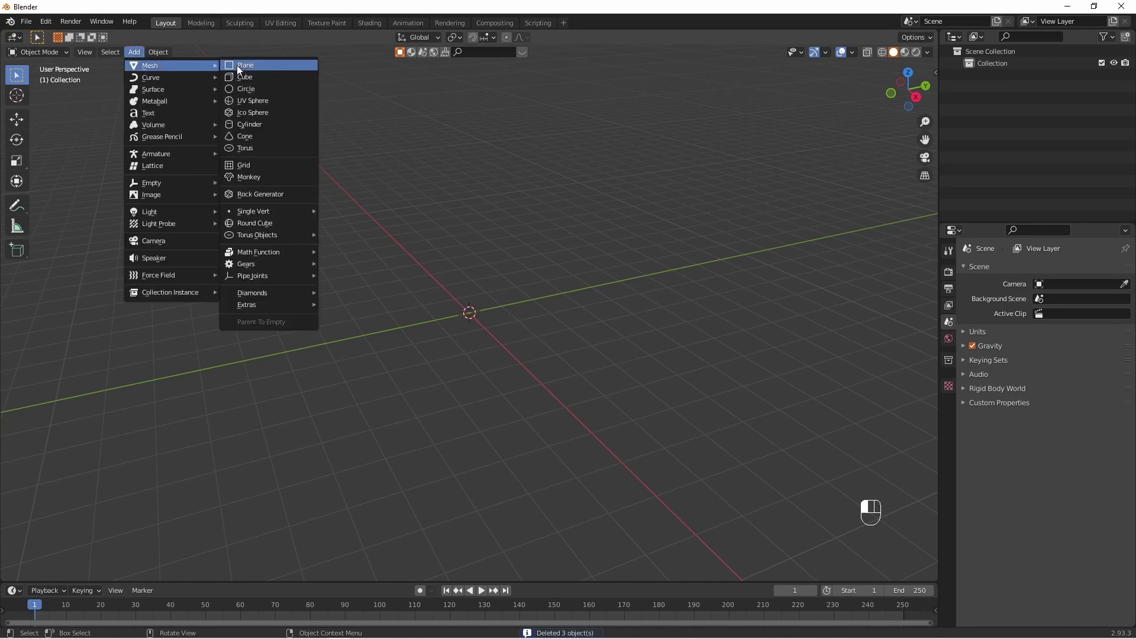
pyautogui.click(237, 65)
pyautogui.press('g')
pyautogui.press('z')
pyautogui.click(578, 295)
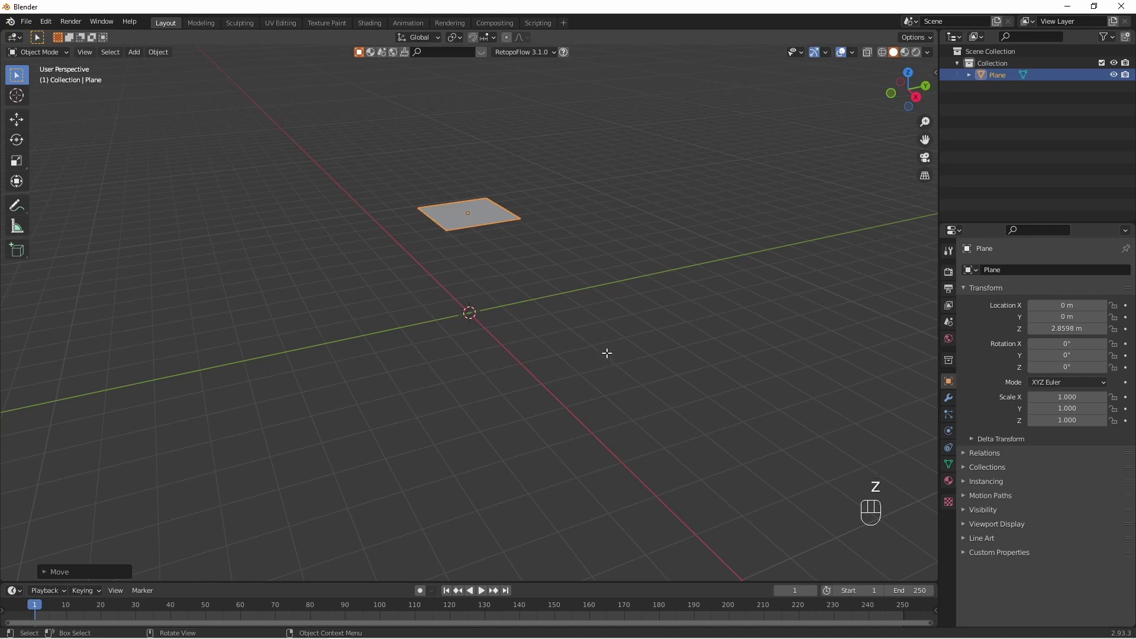
# Step: Extrude the plane upward into a box in Edit Mode, then return to Object Mode
pyautogui.press('Tab')
pyautogui.moveTo(616, 355); pyautogui.dragTo(514, 284, button='middle')
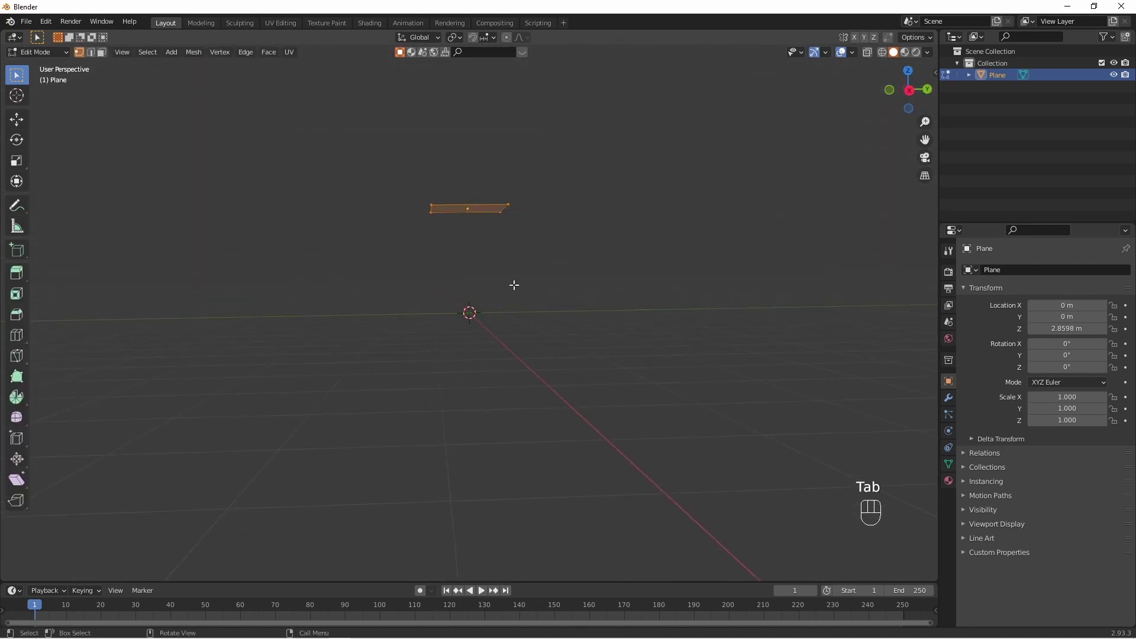
pyautogui.press('e')
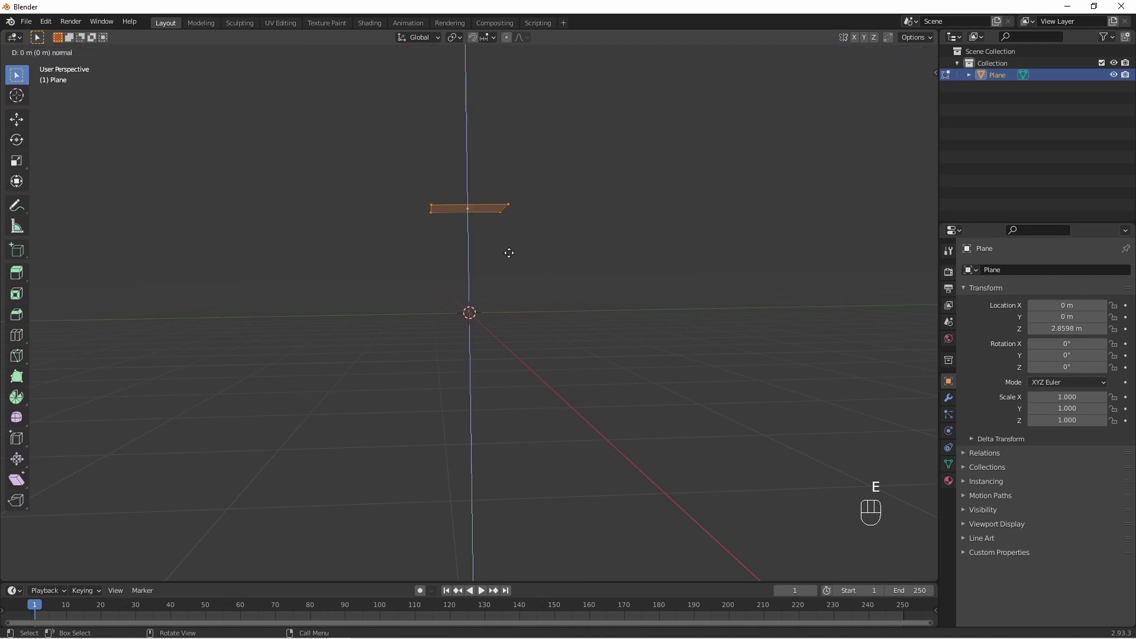
pyautogui.click(504, 305)
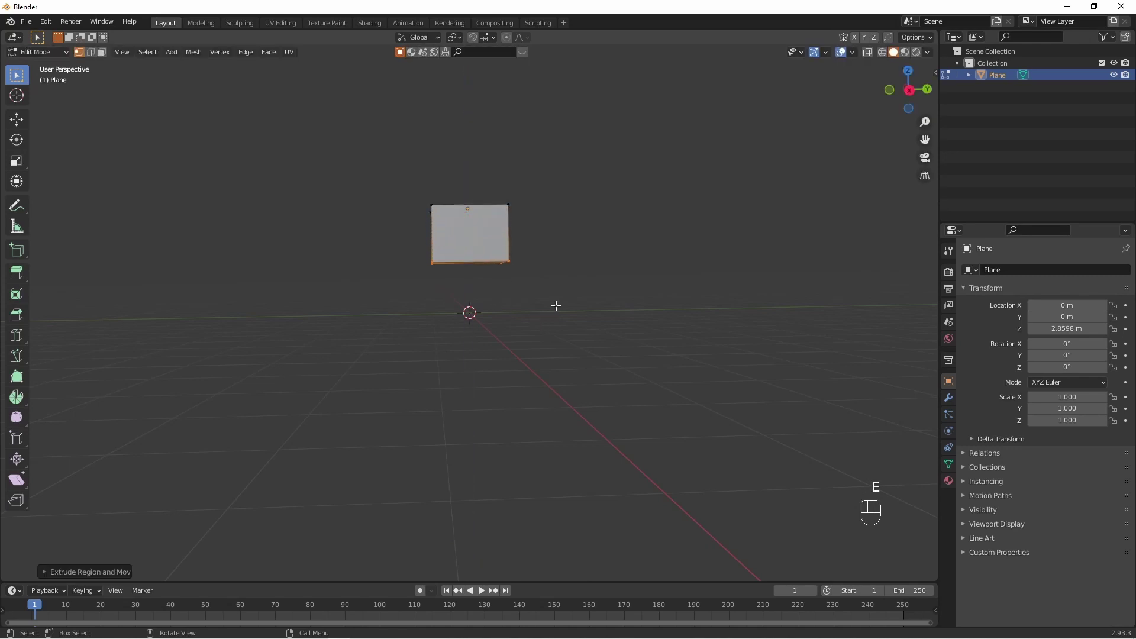
pyautogui.moveTo(556, 307)
pyautogui.mouseDown(button='middle')
pyautogui.moveTo(618, 362)
pyautogui.moveTo(630, 344)
pyautogui.moveTo(522, 347)
pyautogui.moveTo(515, 325)
pyautogui.moveTo(624, 344)
pyautogui.mouseUp(button='middle')
pyautogui.press('Tab')
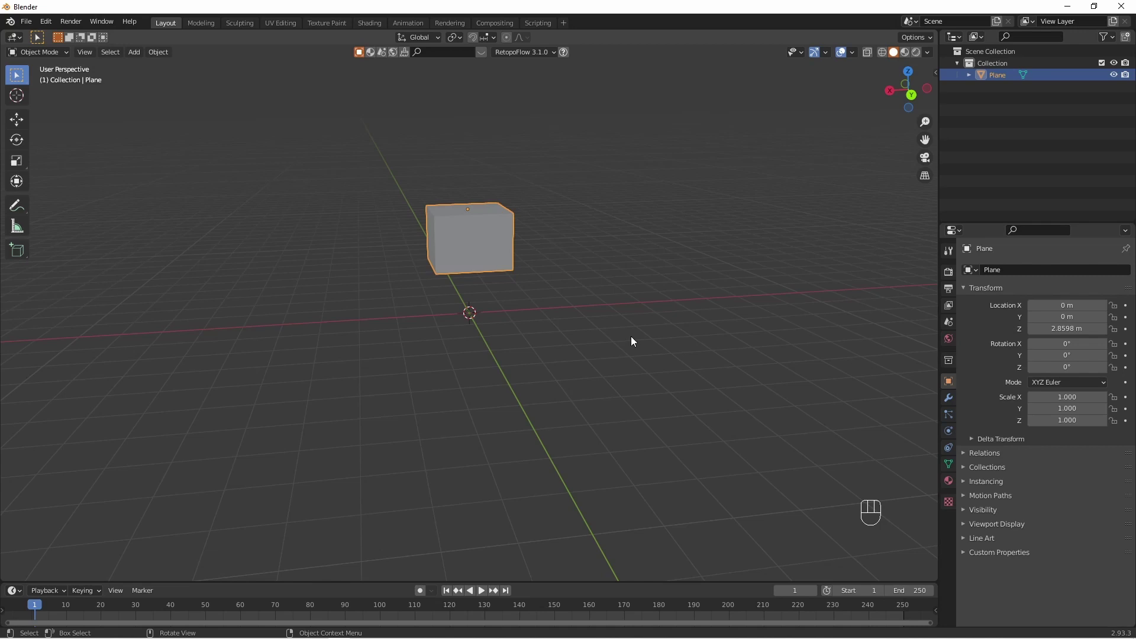
# Step: Enable the Face Orientation viewport overlay and orbit around the box to inspect it
pyautogui.moveTo(631, 337); pyautogui.dragTo(643, 332, button='middle')
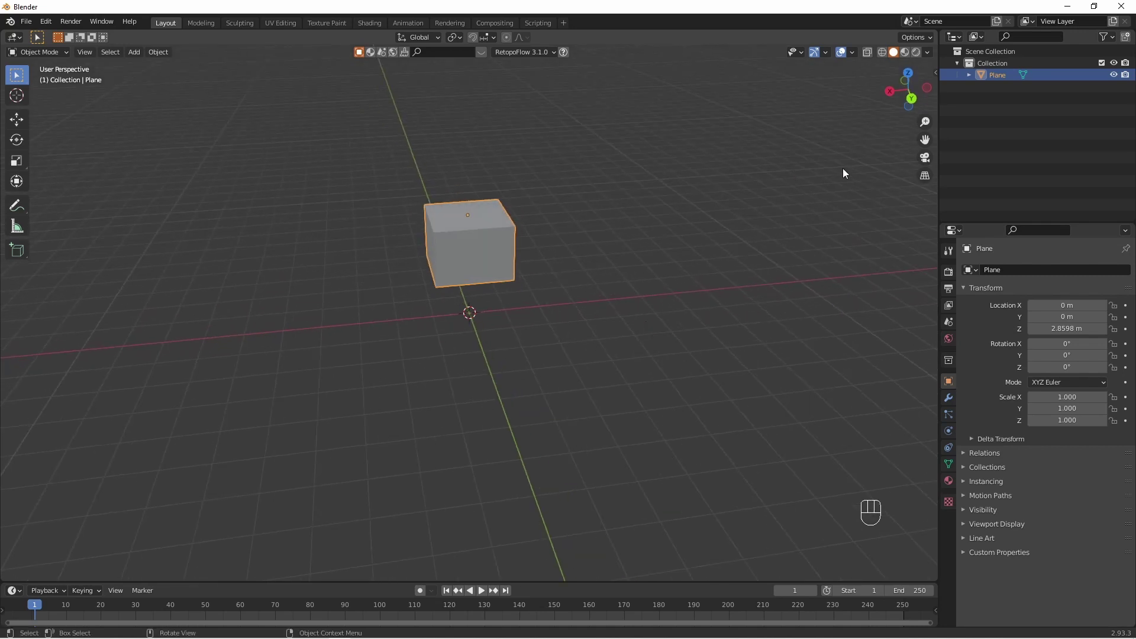
pyautogui.click(852, 52)
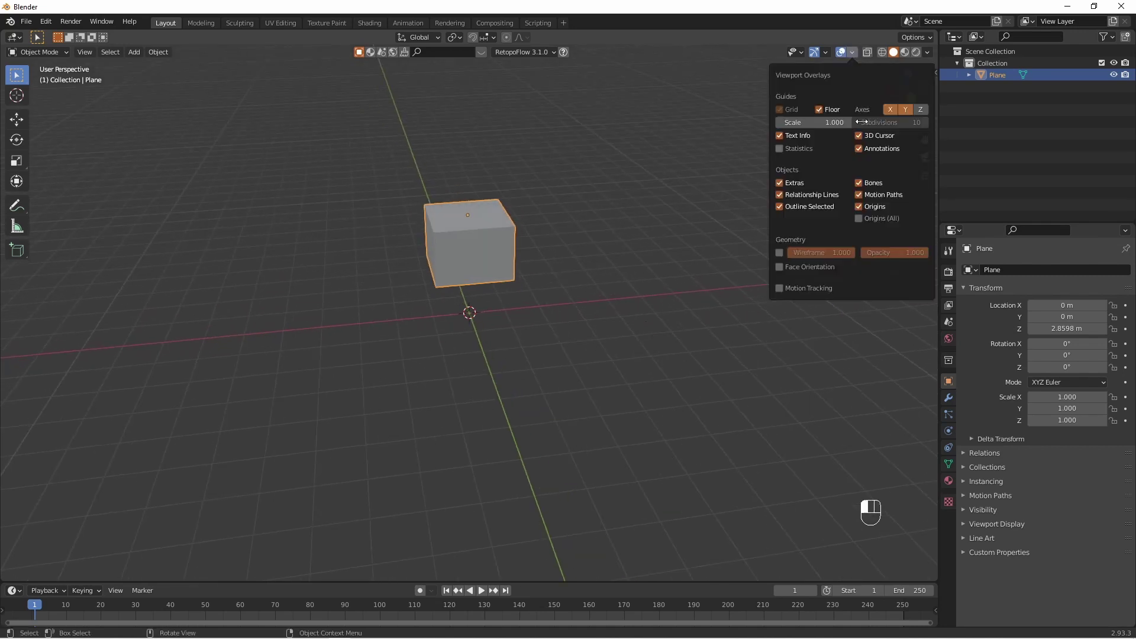
pyautogui.click(781, 266)
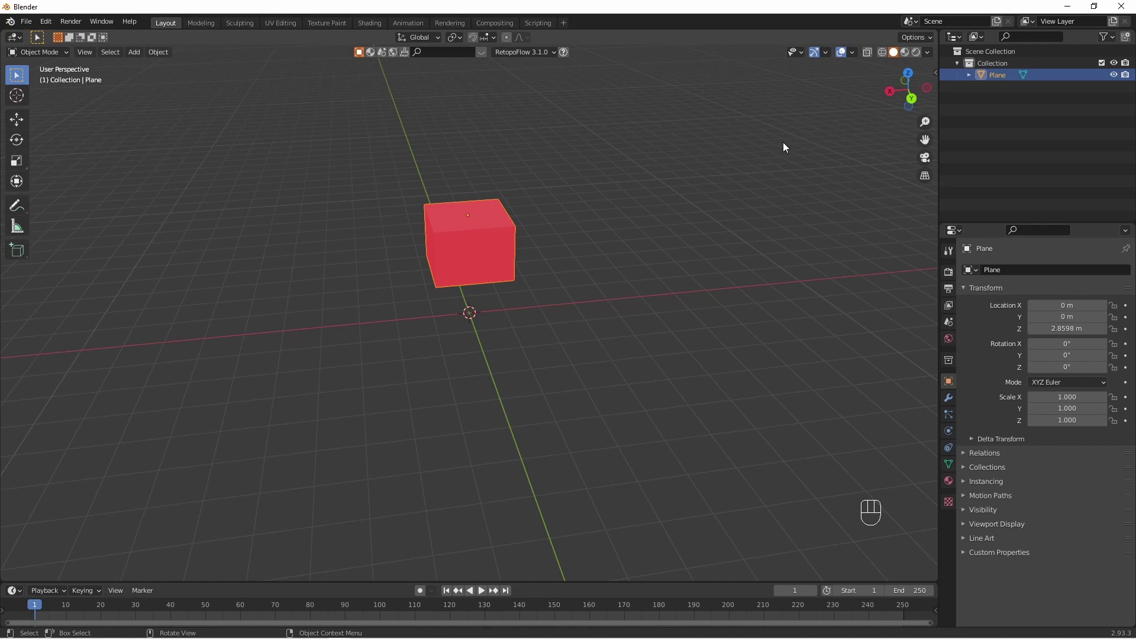
pyautogui.moveTo(744, 249); pyautogui.dragTo(650, 257, button='middle')
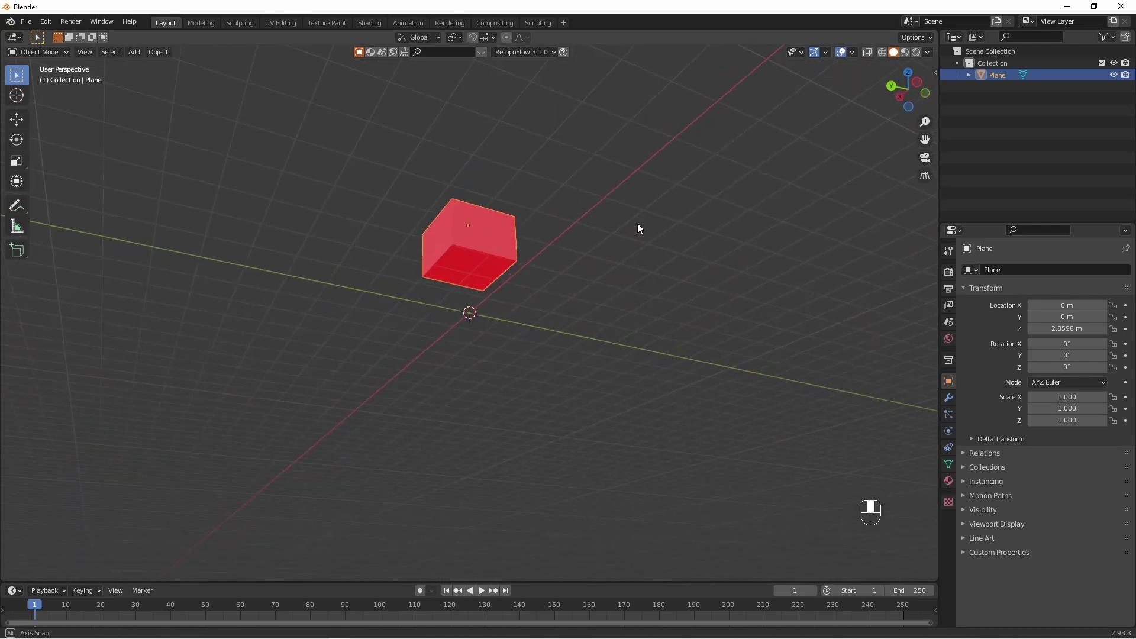
pyautogui.moveTo(650, 257)
pyautogui.mouseDown(button='middle')
pyautogui.moveTo(671, 275)
pyautogui.moveTo(678, 256)
pyautogui.mouseUp(button='middle')
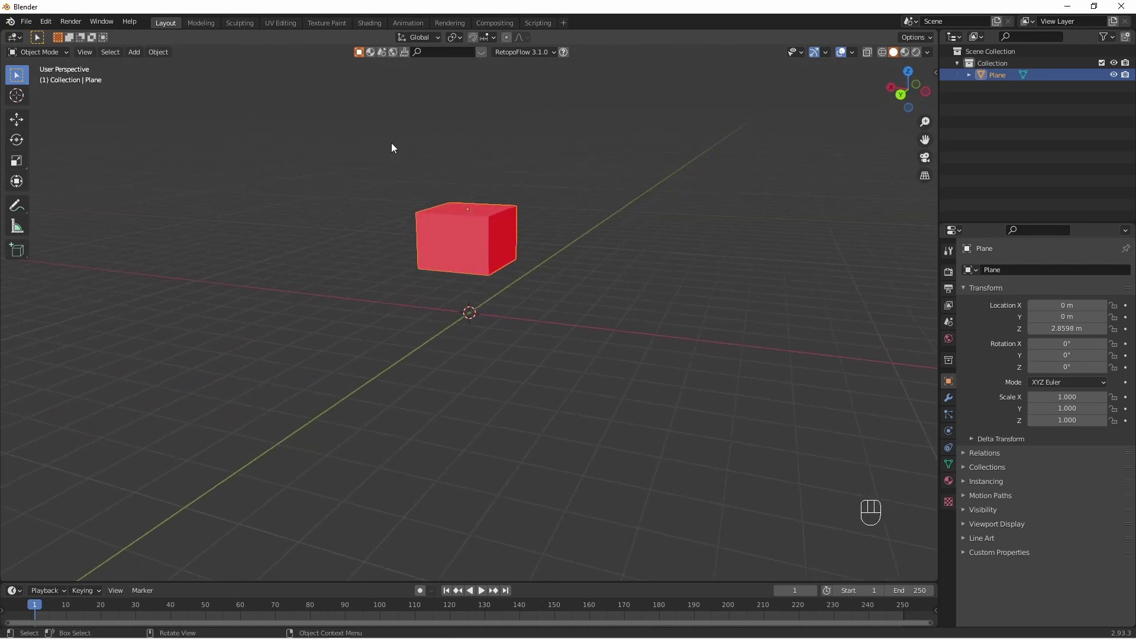
pyautogui.hotkey('alt', 'b')
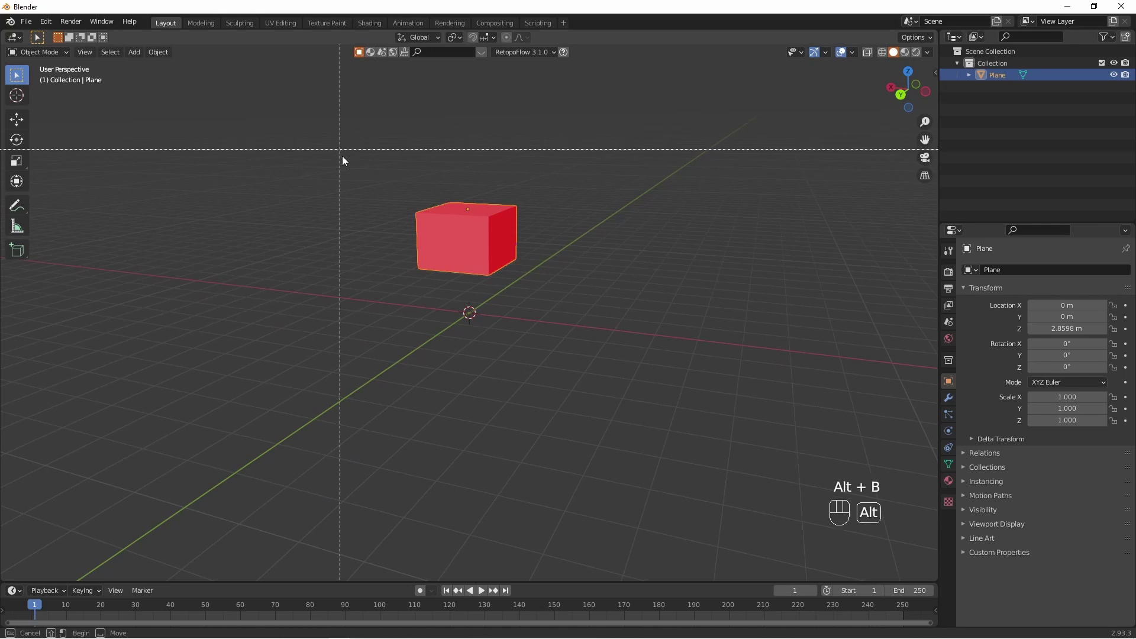
pyautogui.moveTo(359, 162); pyautogui.dragTo(589, 235)
pyautogui.moveTo(737, 299); pyautogui.dragTo(735, 217, button='middle')
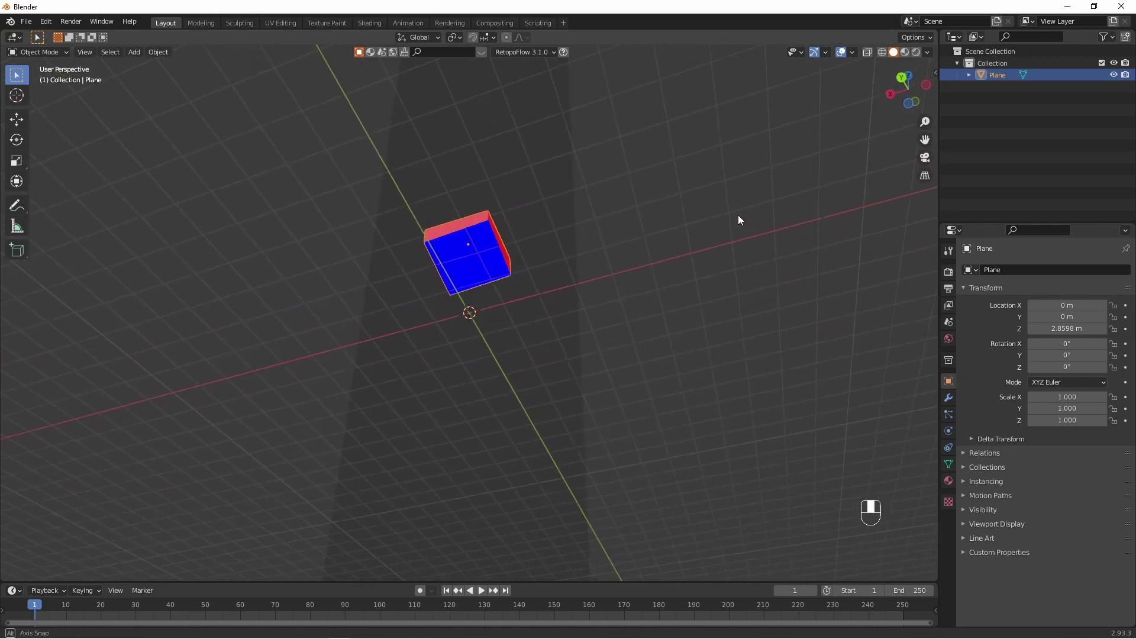
pyautogui.moveTo(735, 212); pyautogui.dragTo(739, 289, button='middle')
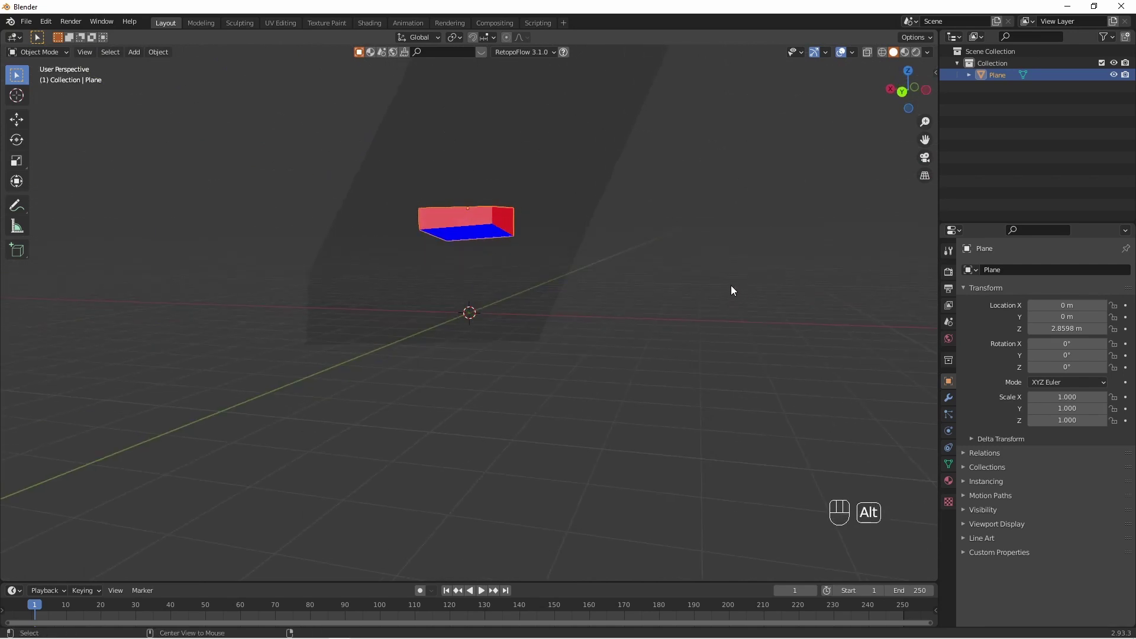
pyautogui.hotkey('alt', 'b')
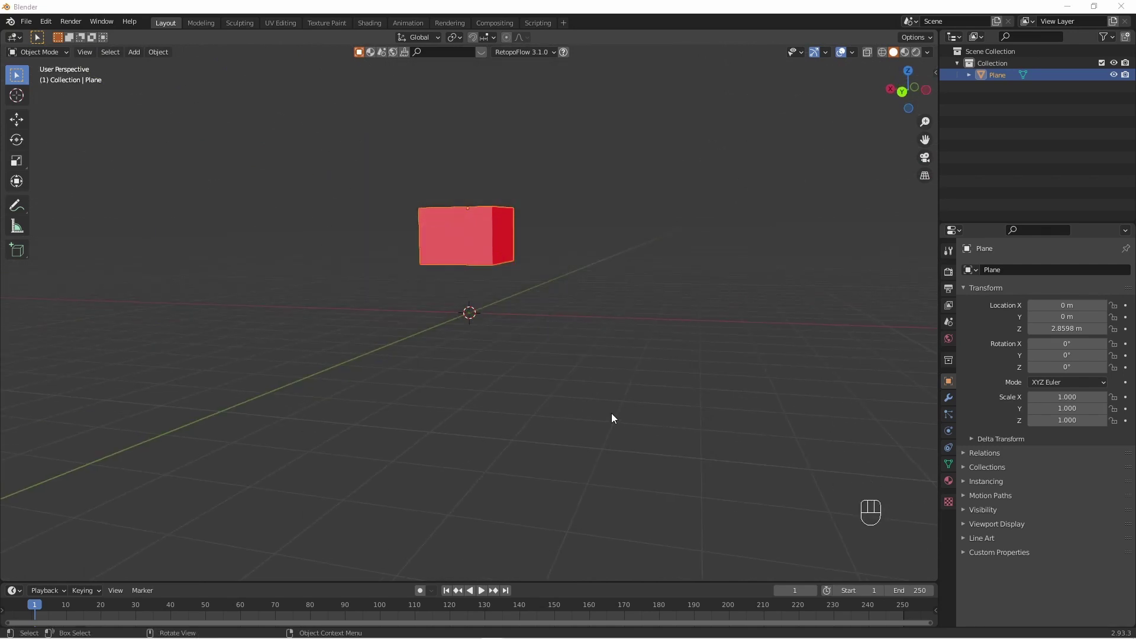
pyautogui.moveTo(629, 385)
pyautogui.mouseDown(button='middle')
pyautogui.moveTo(603, 342)
pyautogui.moveTo(587, 351)
pyautogui.mouseUp(button='middle')
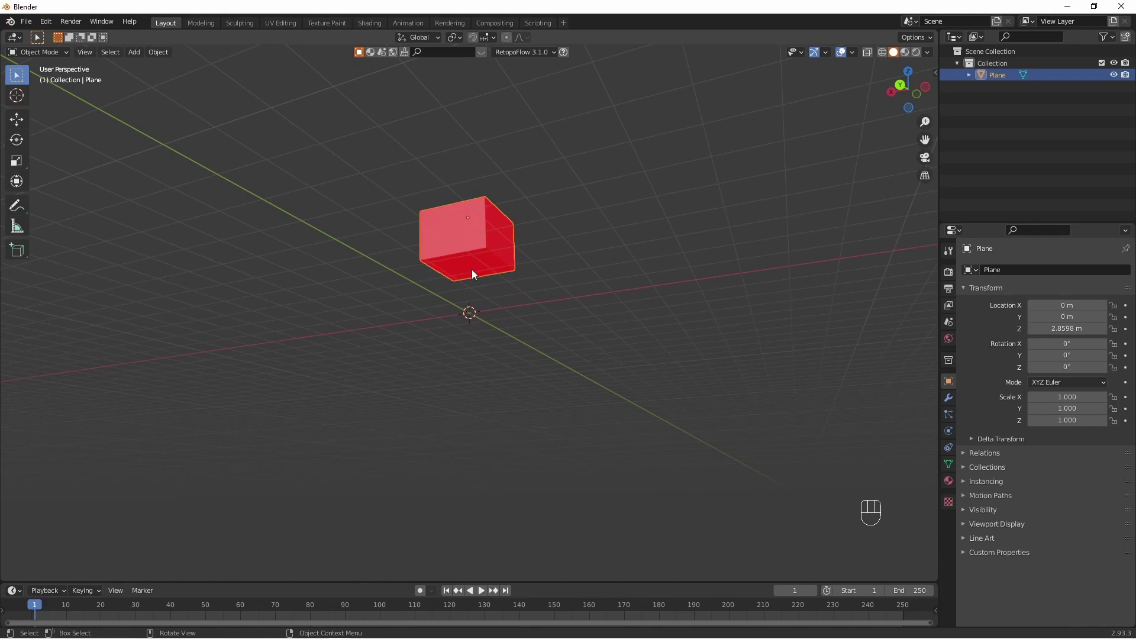
# Step: Move one of the box's faces in face select mode, then exit Edit Mode
pyautogui.press('Tab')
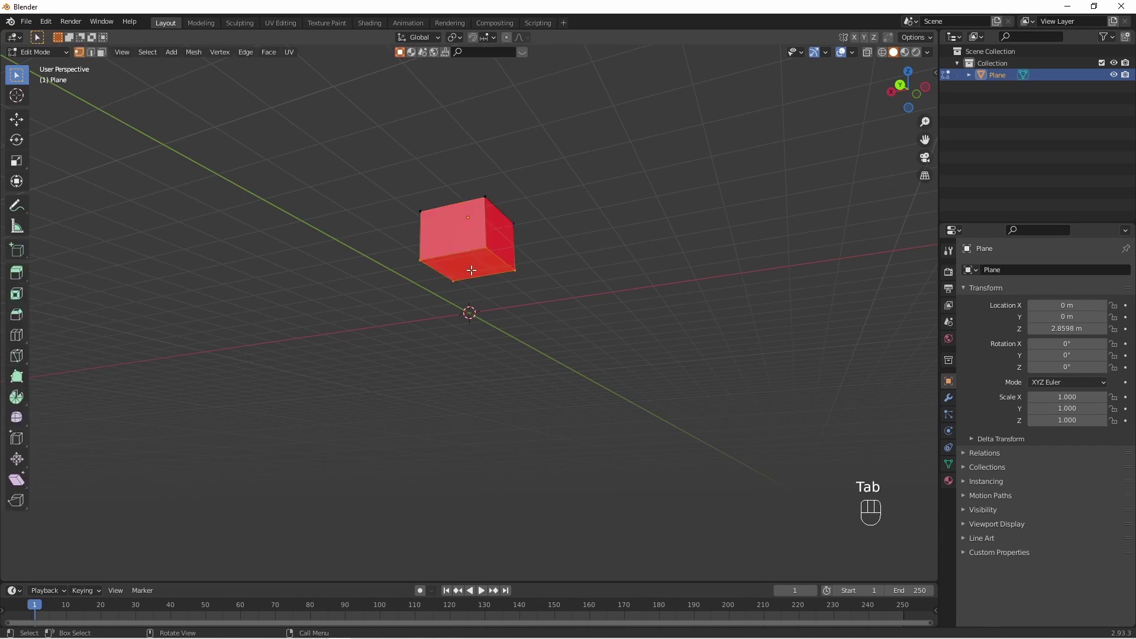
pyautogui.press('3')
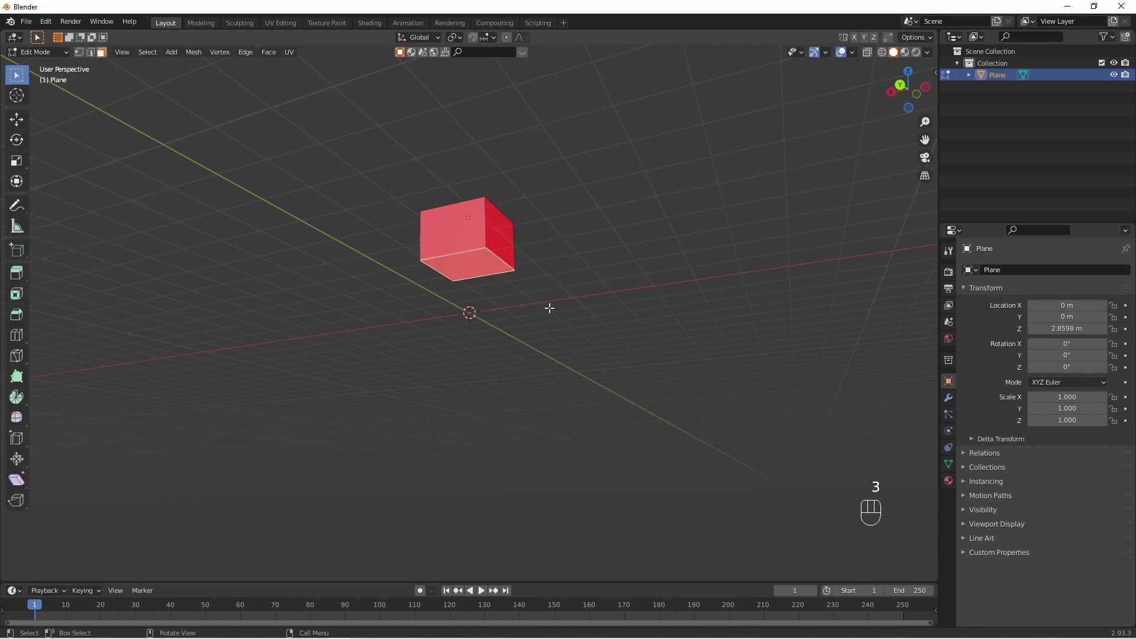
pyautogui.moveTo(547, 309); pyautogui.dragTo(576, 344, button='middle')
pyautogui.press('g')
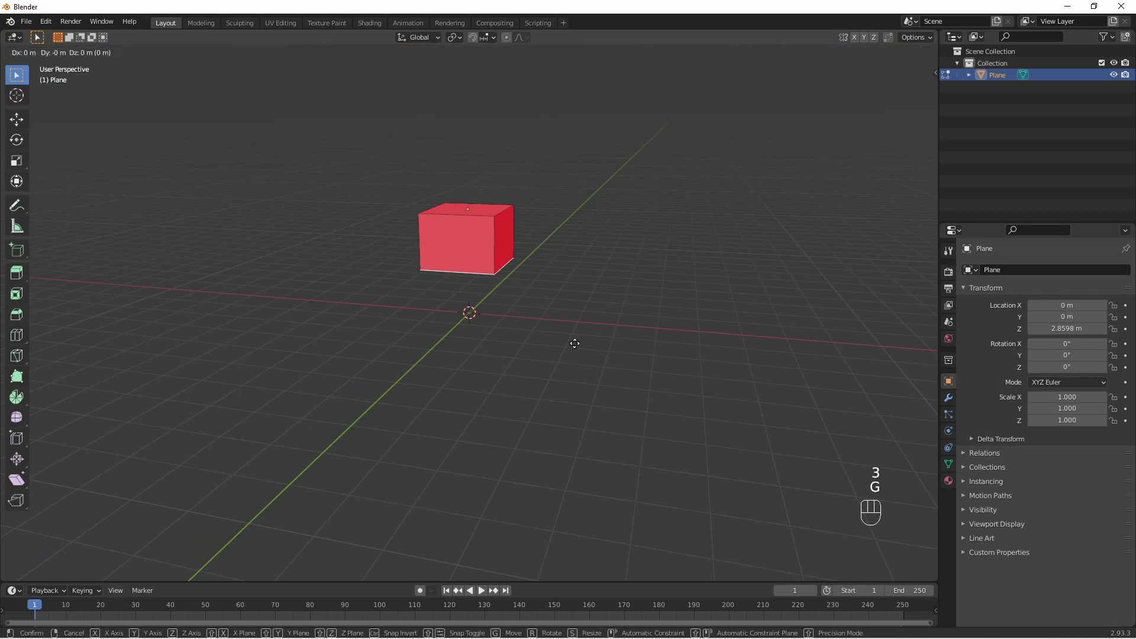
pyautogui.click(622, 284)
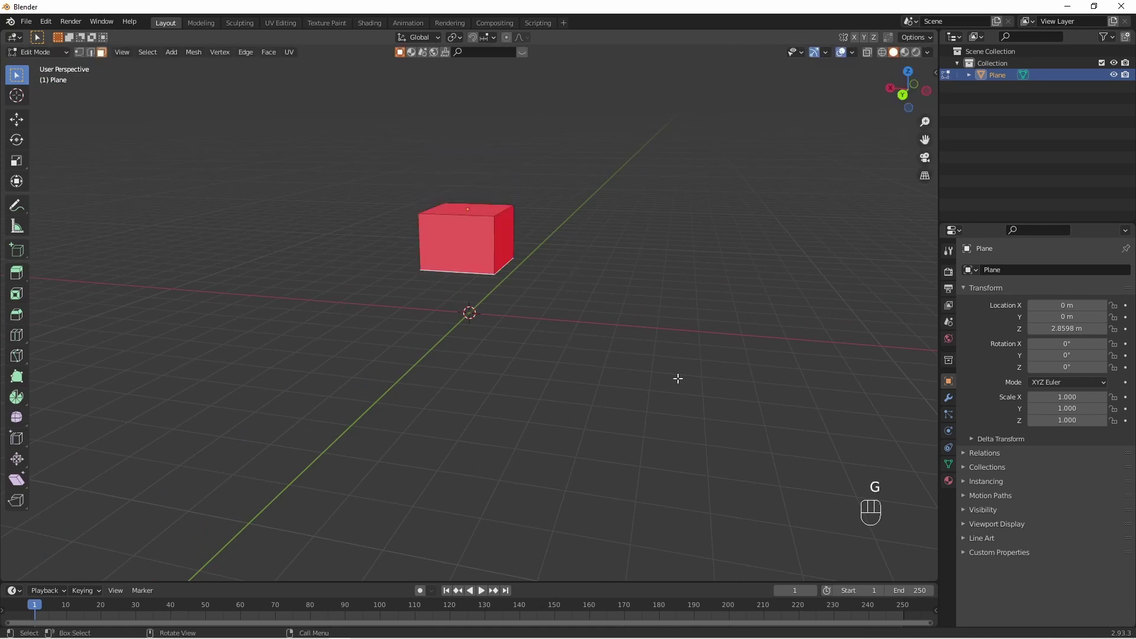
pyautogui.moveTo(682, 395); pyautogui.dragTo(627, 358, button='middle')
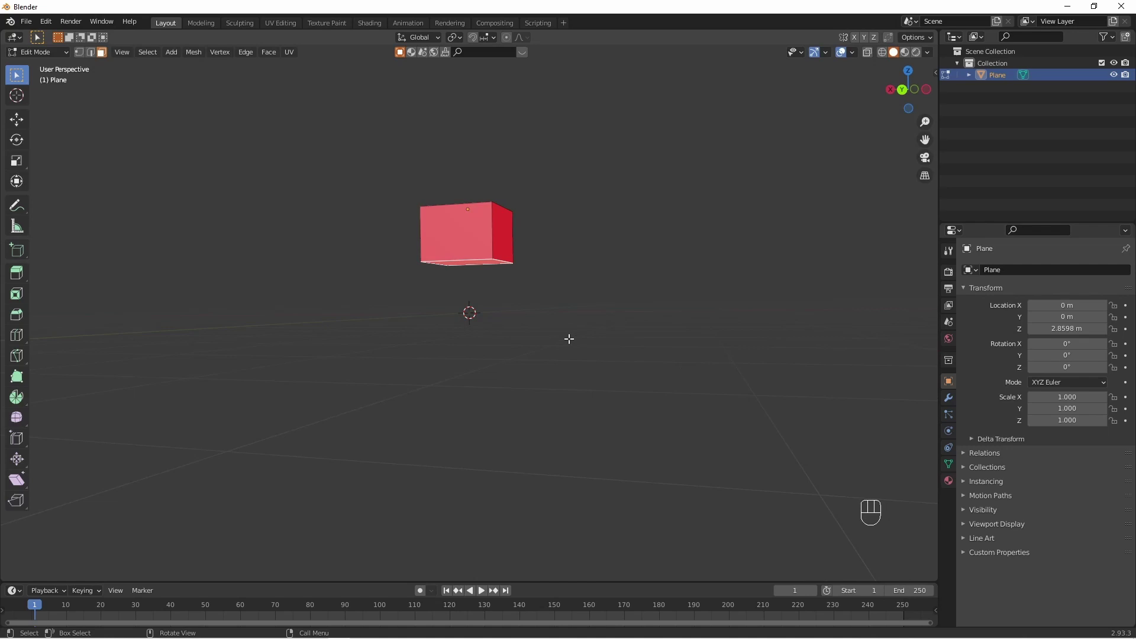
pyautogui.press('Tab')
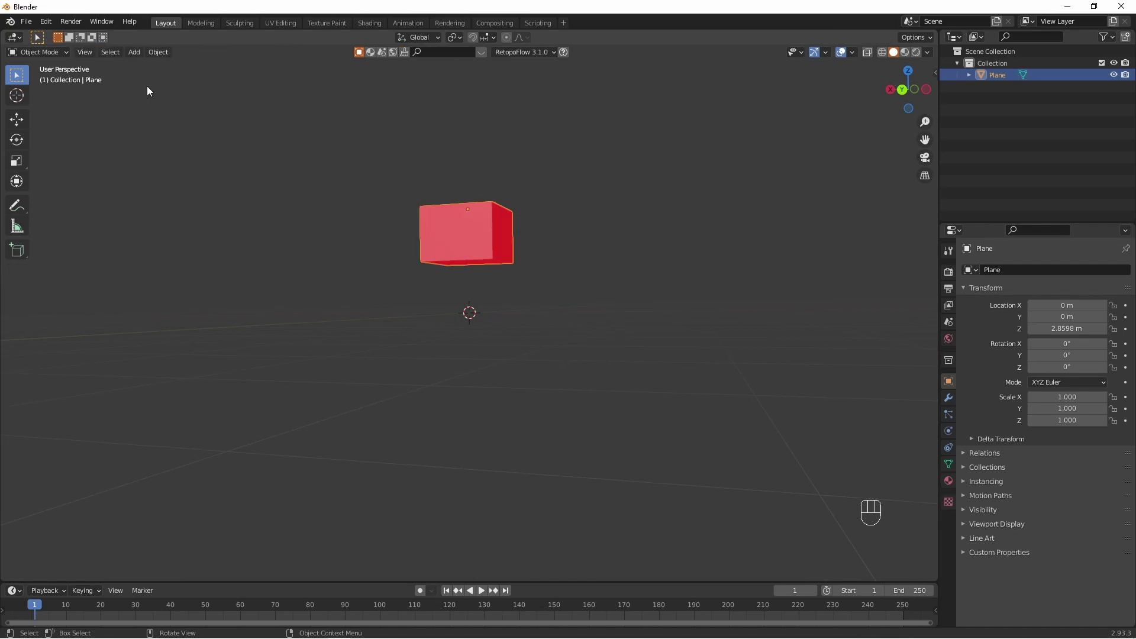
# Step: Select all of the cube's geometry in Edit Mode and flip its normals
pyautogui.press('Tab')
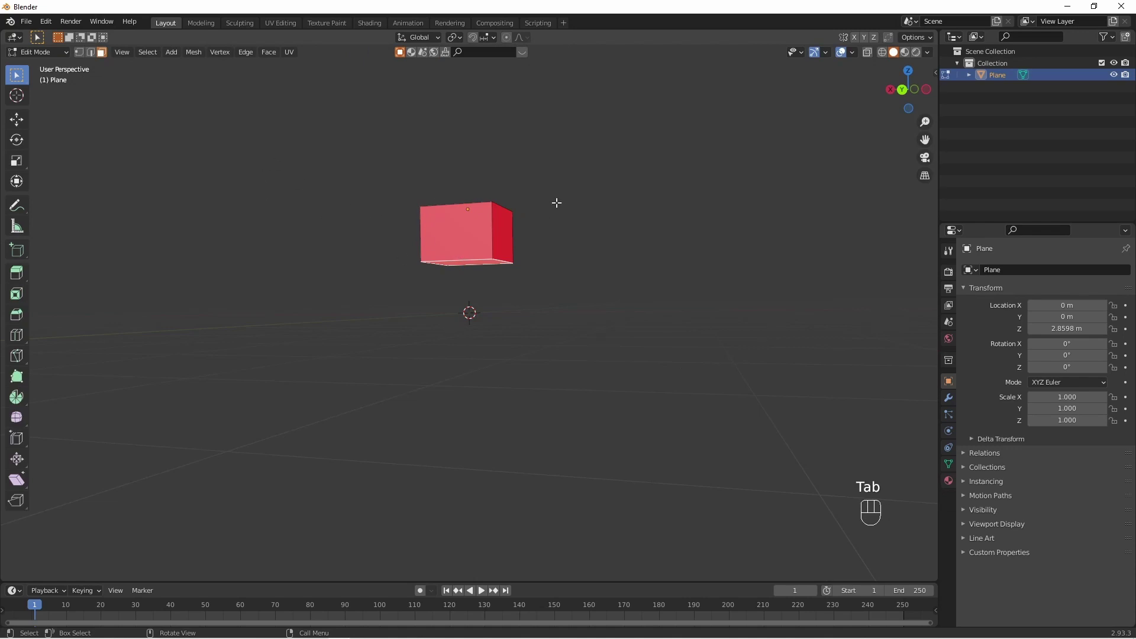
pyautogui.press('a')
pyautogui.click(201, 55)
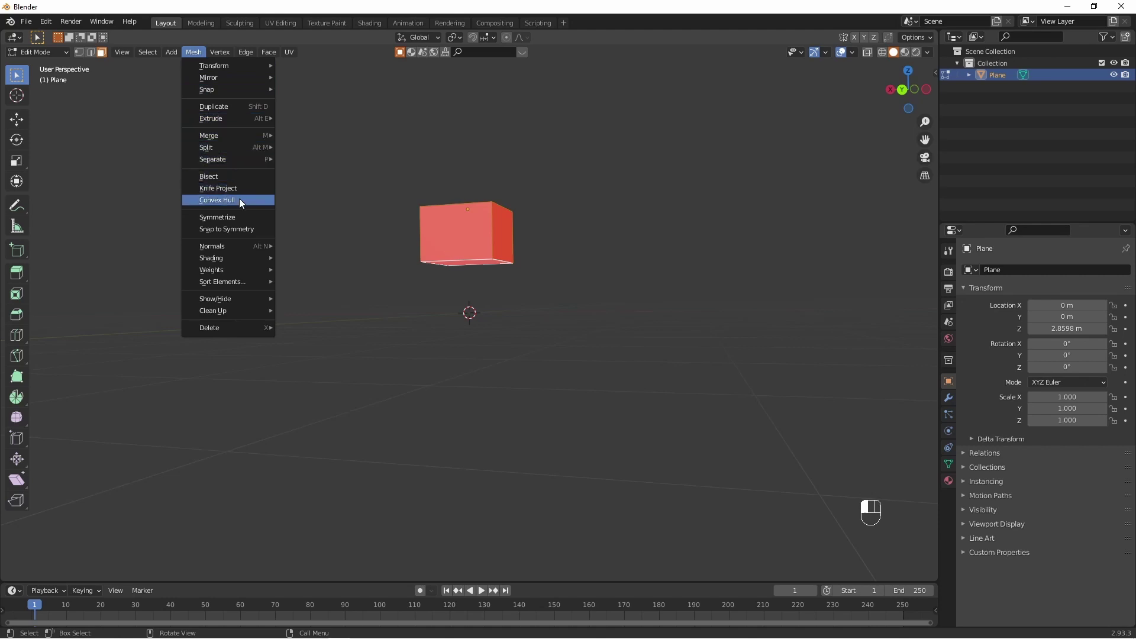
pyautogui.moveTo(214, 245)
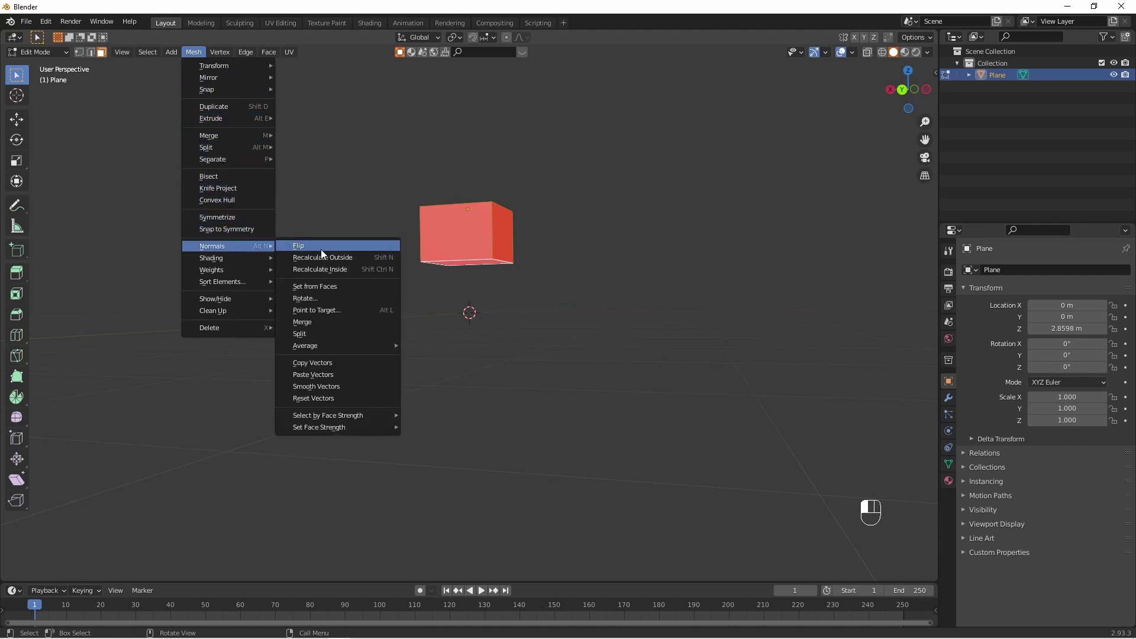
pyautogui.click(320, 250)
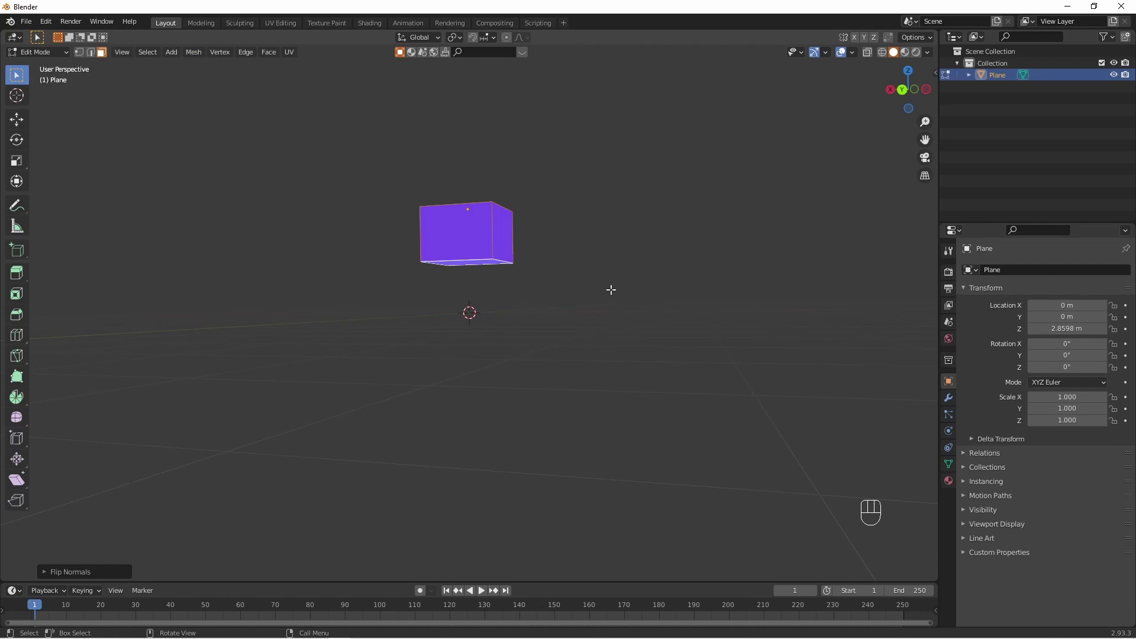
pyautogui.moveTo(627, 281)
pyautogui.mouseDown(button='middle')
pyautogui.moveTo(546, 331)
pyautogui.moveTo(566, 281)
pyautogui.mouseUp(button='middle')
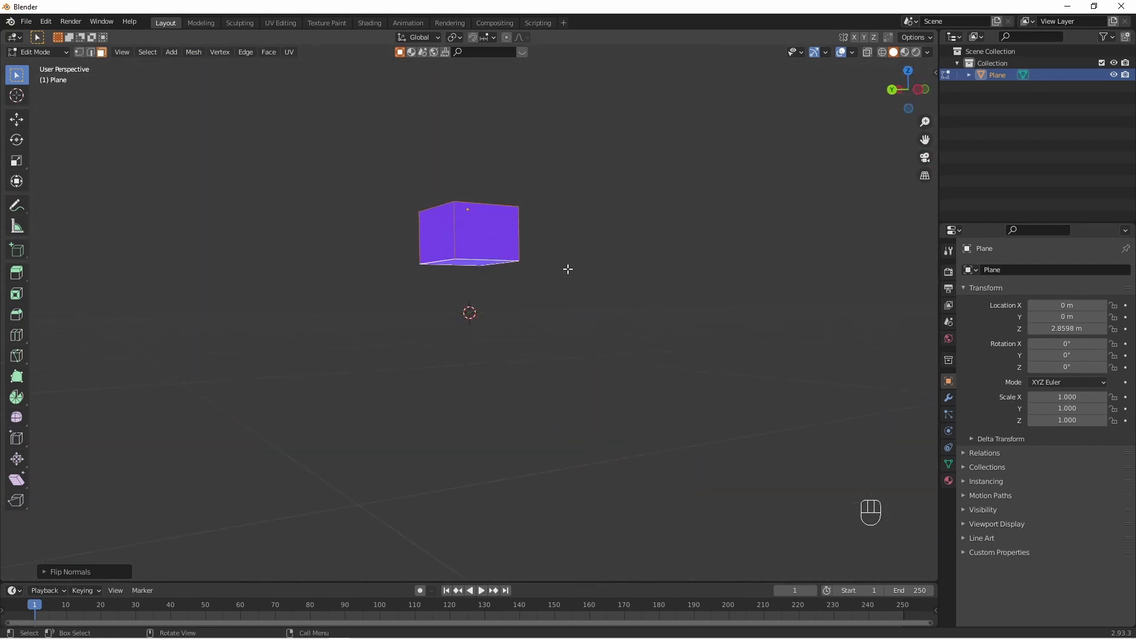
# Step: Return to Object Mode, view the cube from several angles, and bring up the overlay options
pyautogui.press('Tab')
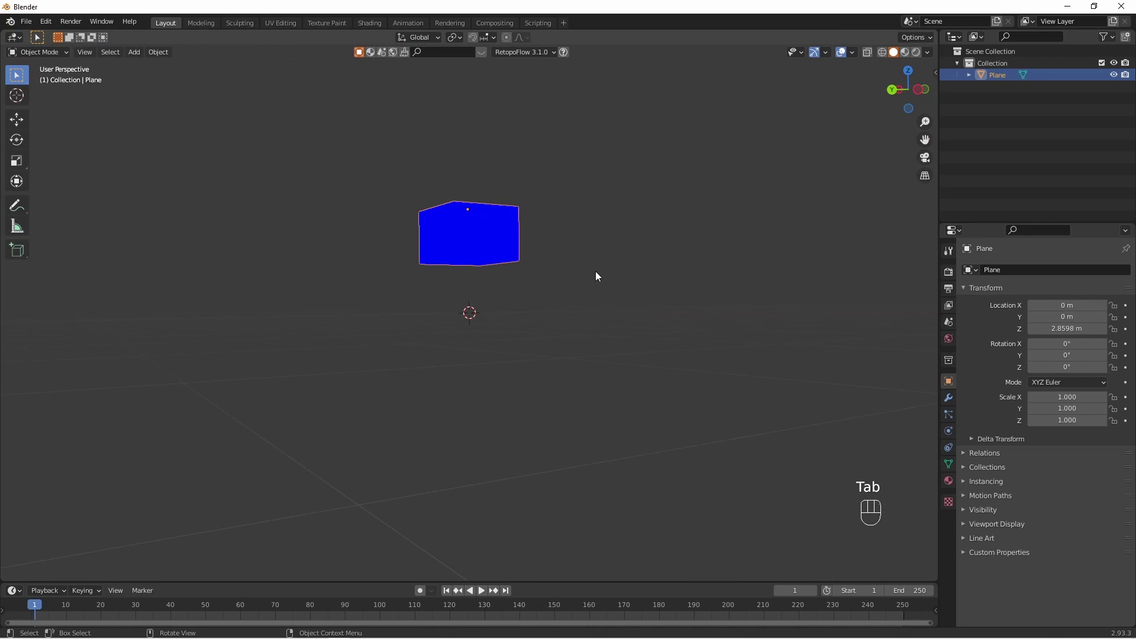
pyautogui.moveTo(596, 271); pyautogui.dragTo(609, 294, button='middle')
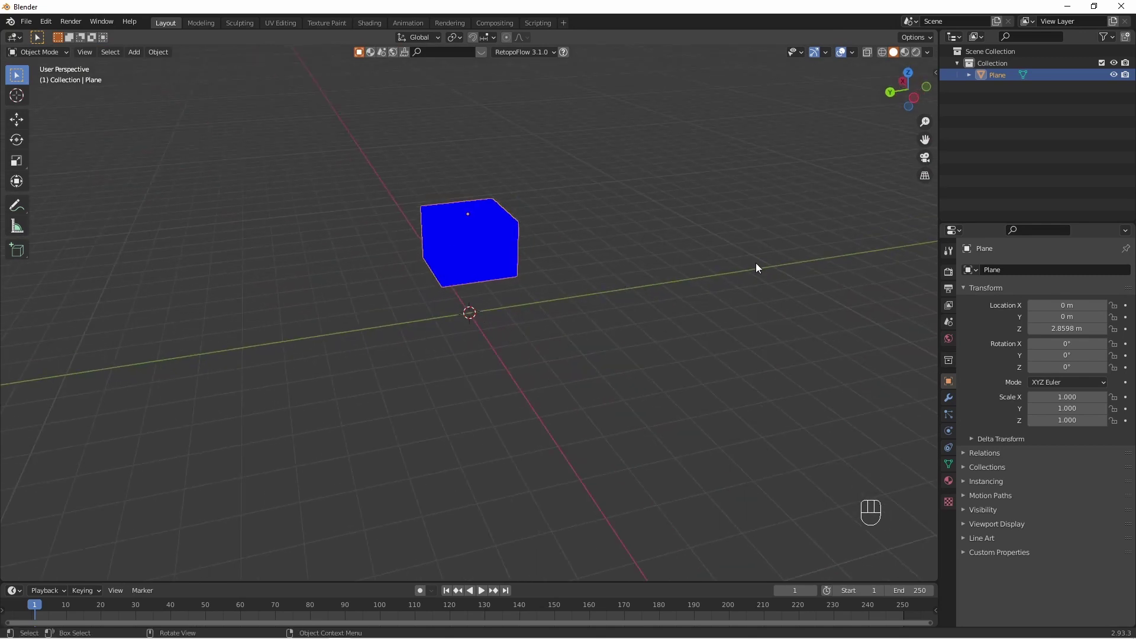
pyautogui.moveTo(771, 254)
pyautogui.mouseDown(button='middle')
pyautogui.moveTo(718, 195)
pyautogui.moveTo(730, 256)
pyautogui.mouseUp(button='middle')
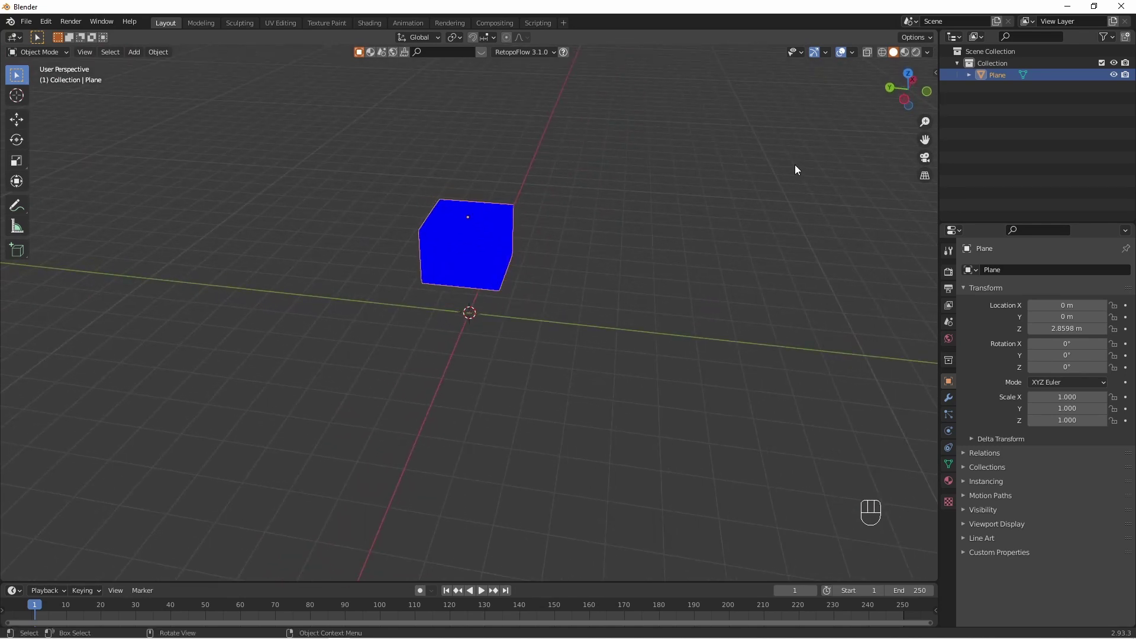
pyautogui.moveTo(812, 193)
pyautogui.mouseDown(button='middle')
pyautogui.moveTo(769, 185)
pyautogui.moveTo(564, 247)
pyautogui.moveTo(684, 271)
pyautogui.mouseUp(button='middle')
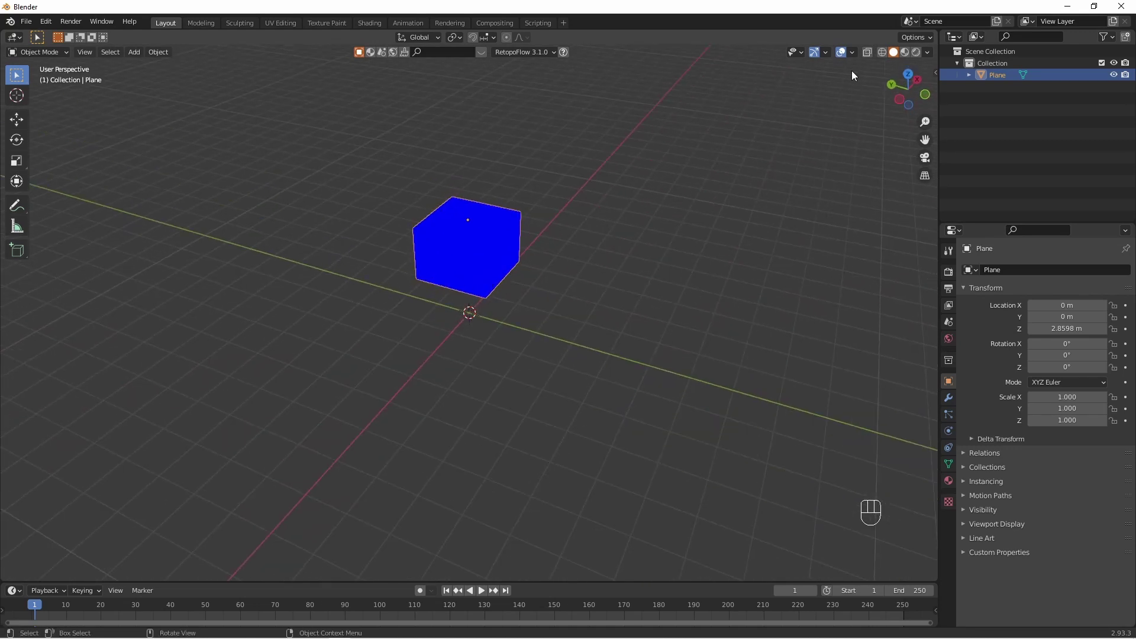
pyautogui.click(850, 54)
pyautogui.click(779, 267)
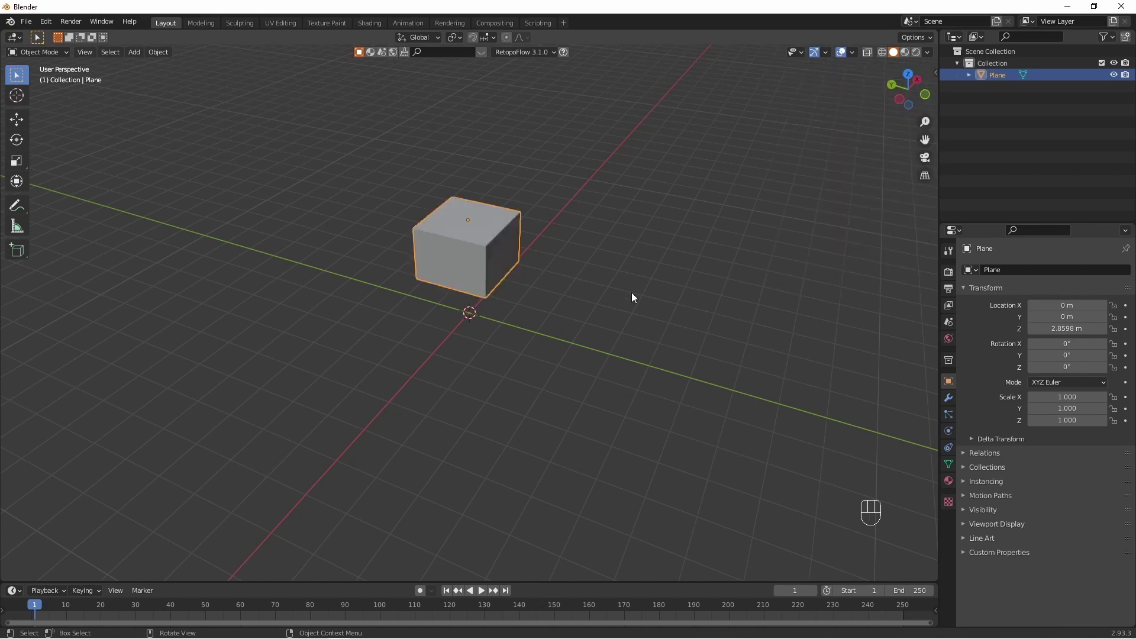
pyautogui.moveTo(751, 296)
pyautogui.mouseDown(button='middle')
pyautogui.moveTo(719, 272)
pyautogui.moveTo(742, 261)
pyautogui.mouseUp(button='middle')
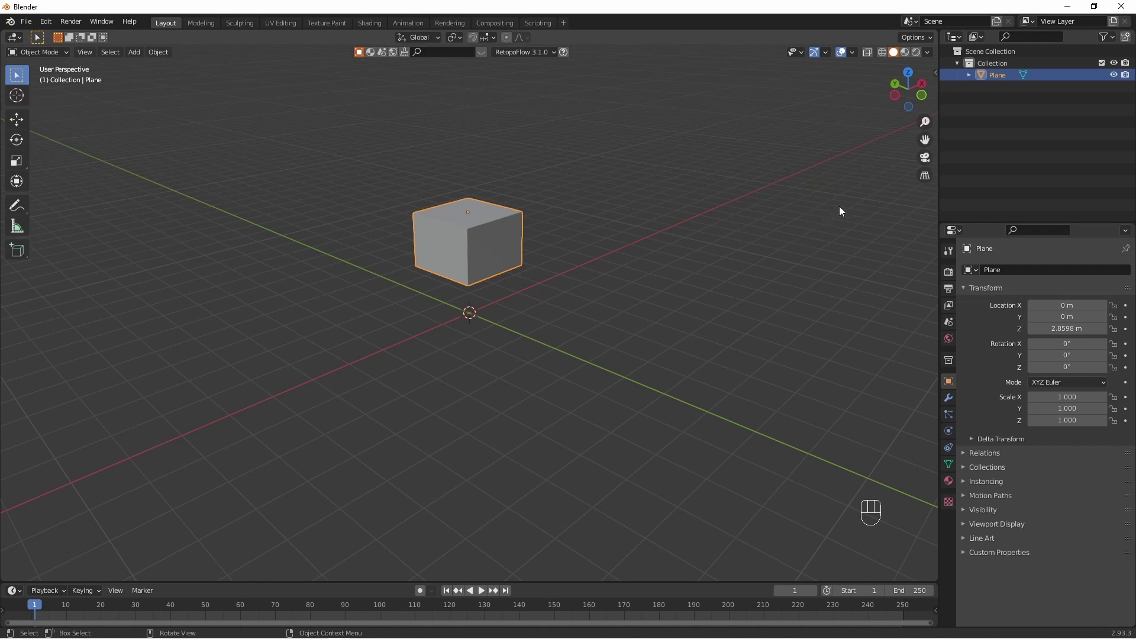
# Step: In Preferences Themes, set the 3D Viewport Face Orientation Front alpha to about 0.04
pyautogui.click(46, 22)
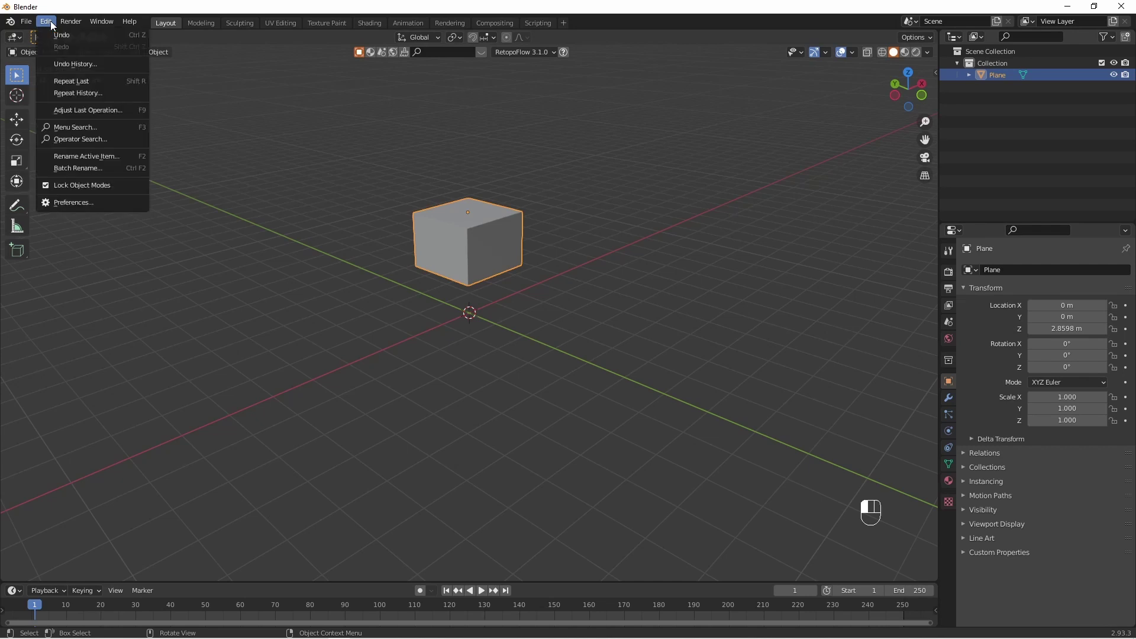
pyautogui.click(66, 204)
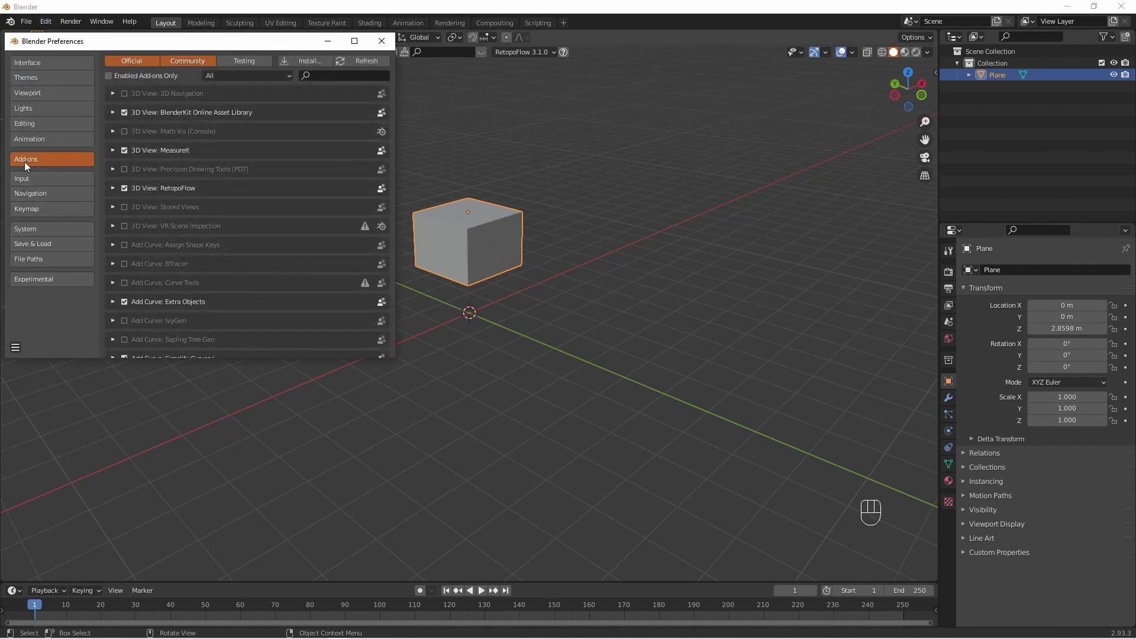
pyautogui.click(25, 76)
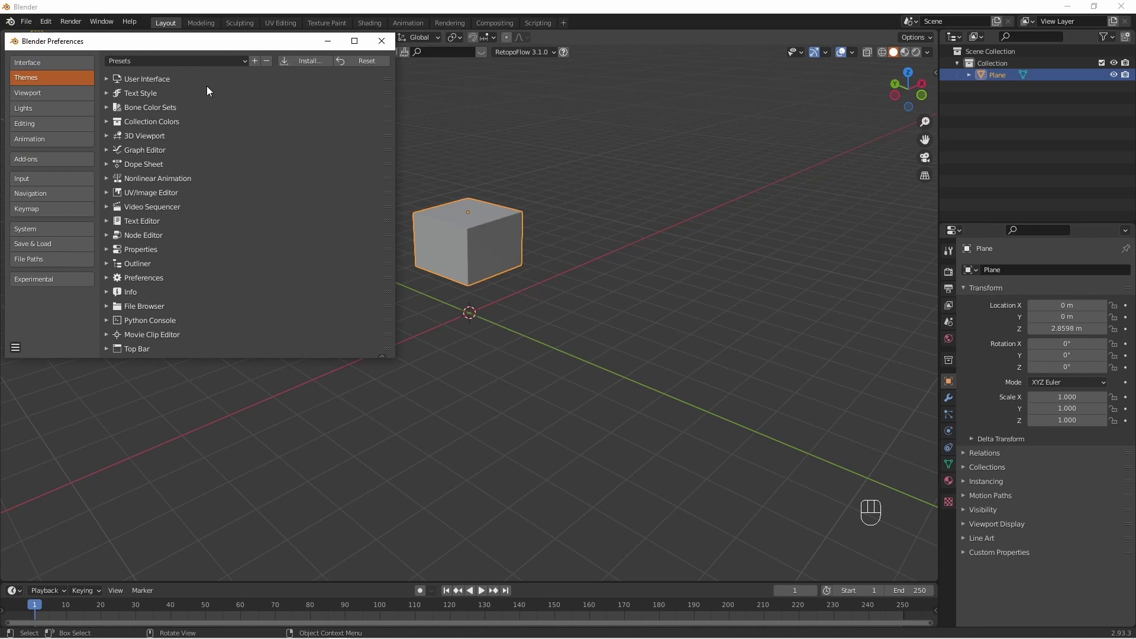
pyautogui.click(152, 137)
pyautogui.scroll(-2, 154, 234)
pyautogui.scroll(-1, 154, 234)
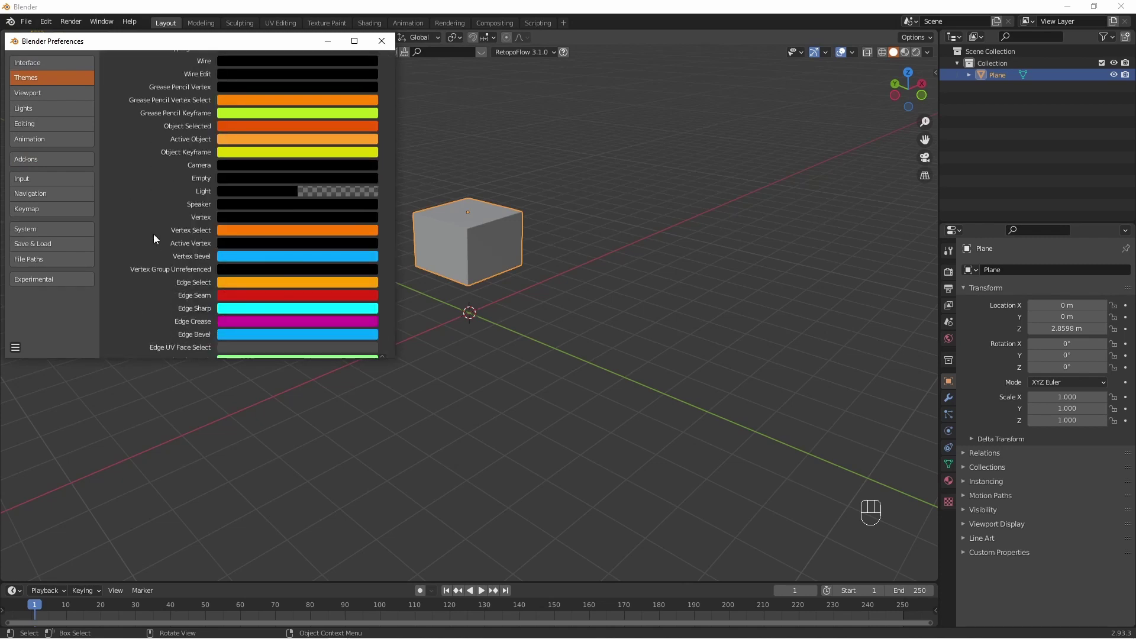
pyautogui.scroll(-2, 153, 234)
pyautogui.scroll(-1, 154, 233)
pyautogui.scroll(-1, 154, 233)
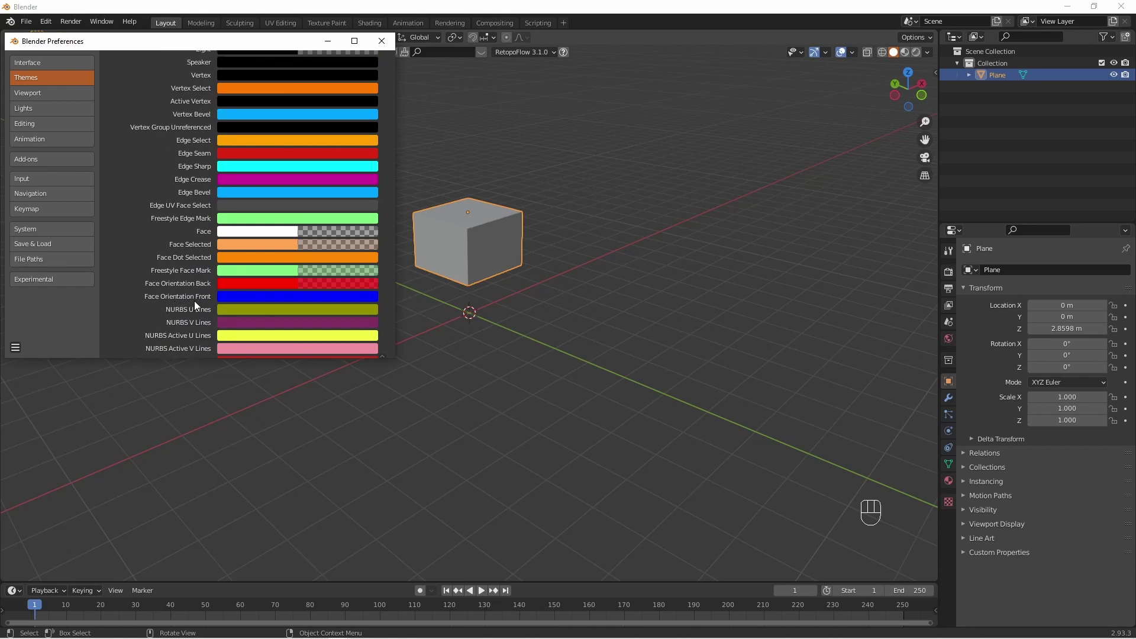
pyautogui.click(329, 295)
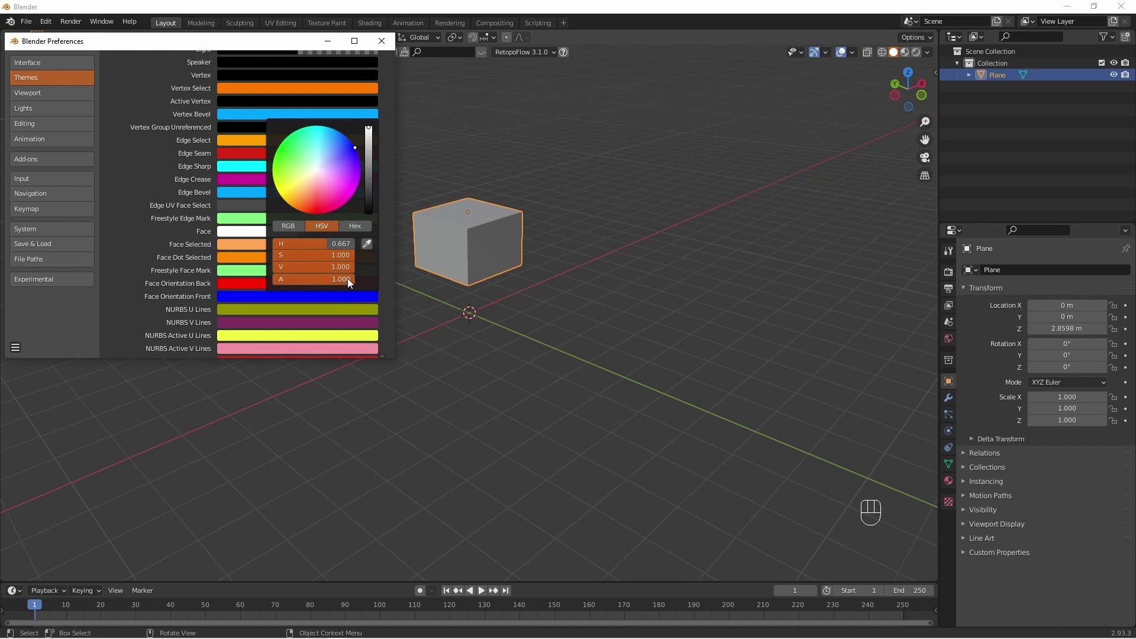
pyautogui.moveTo(347, 278); pyautogui.dragTo(276, 279)
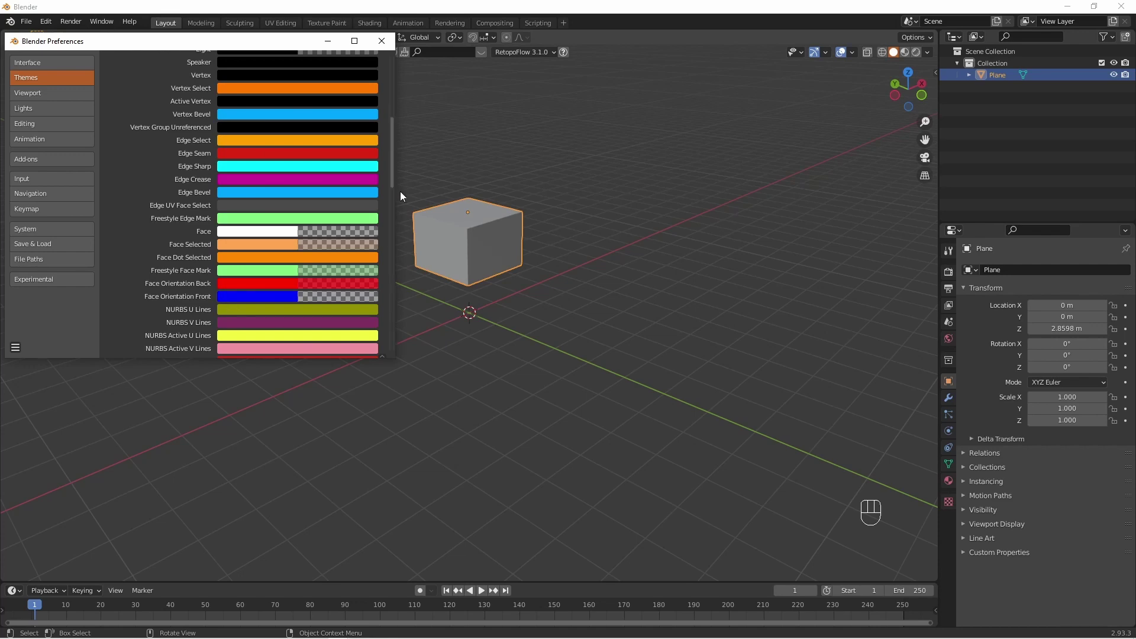
# Step: Close Preferences and turn Face Orientation back on in the viewport overlays
pyautogui.click(380, 42)
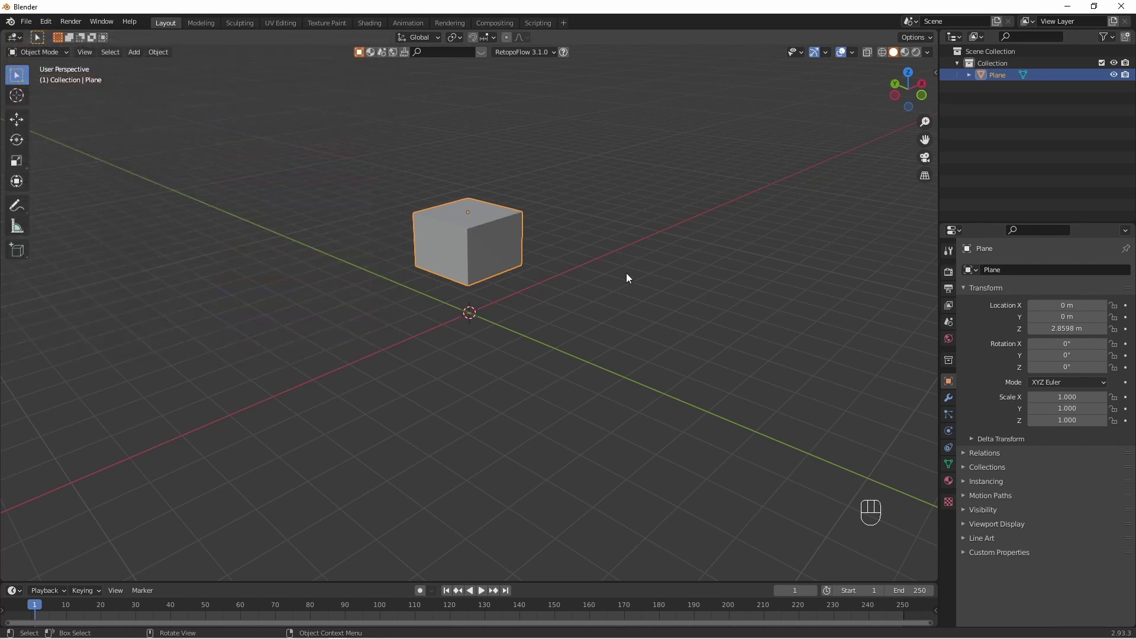
pyautogui.moveTo(626, 272); pyautogui.dragTo(600, 273, button='middle')
pyautogui.click(852, 54)
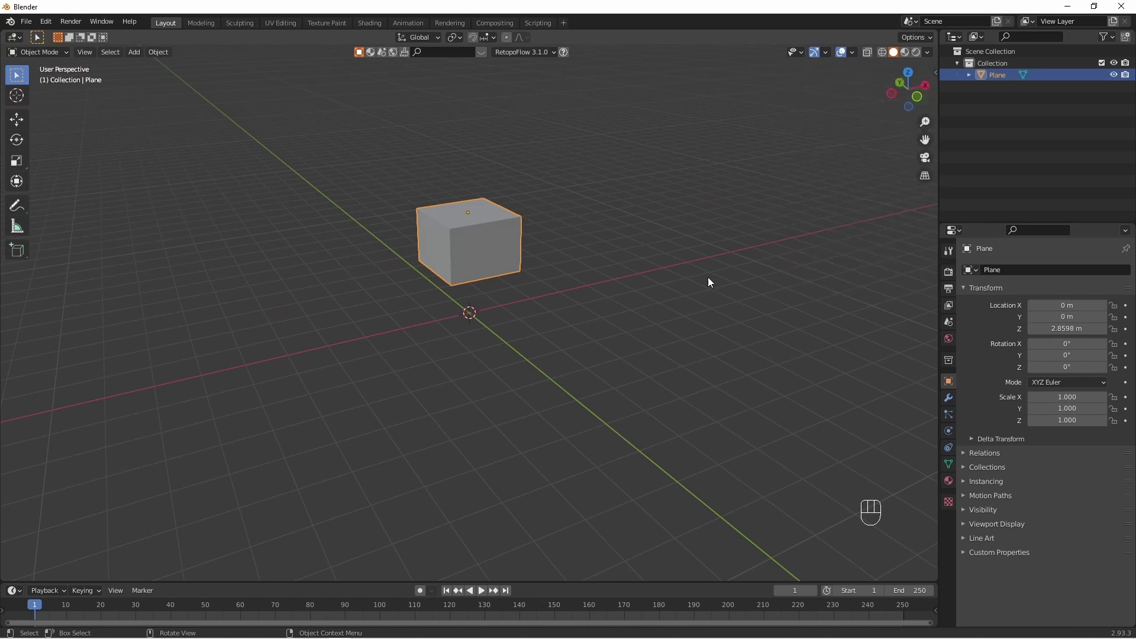
pyautogui.moveTo(563, 353); pyautogui.dragTo(661, 324, button='middle')
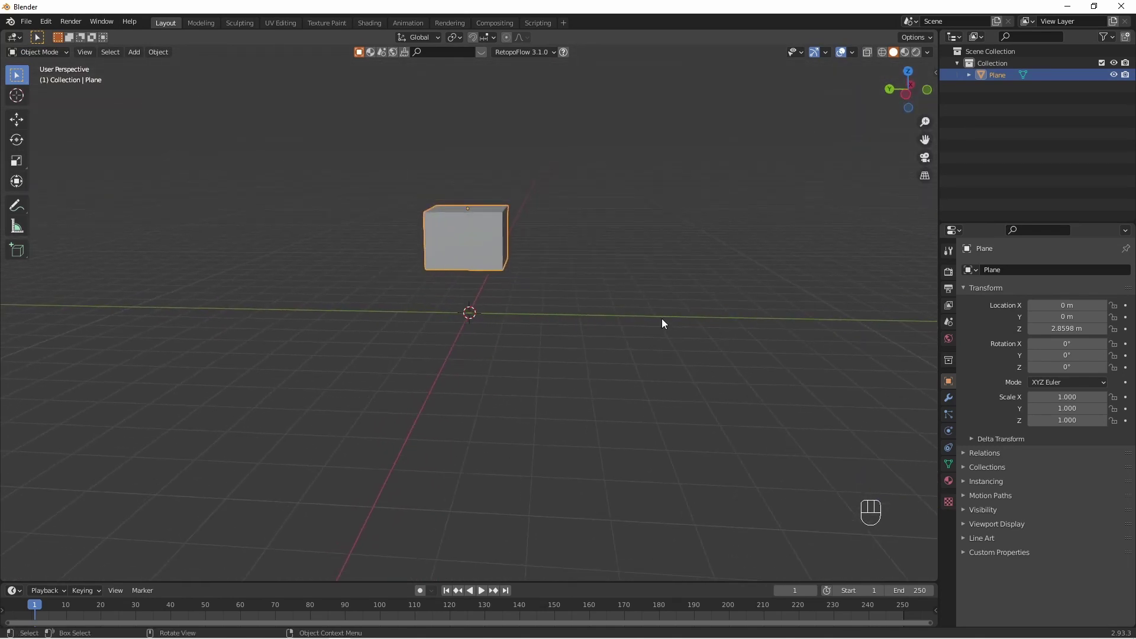
# Step: Try an Alt+B clipping region around the cube, then clear the clipping
pyautogui.hotkey('alt', 'b')
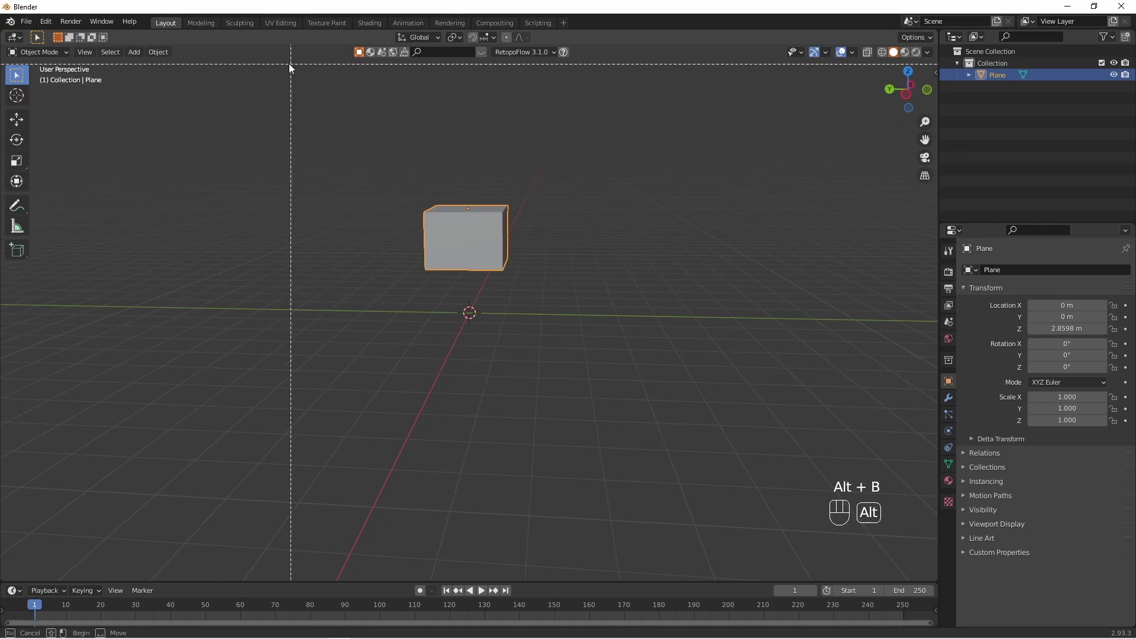
pyautogui.moveTo(568, 235); pyautogui.dragTo(567, 235)
pyautogui.moveTo(775, 259)
pyautogui.mouseDown(button='middle')
pyautogui.moveTo(778, 174)
pyautogui.moveTo(756, 206)
pyautogui.moveTo(754, 255)
pyautogui.mouseUp(button='middle')
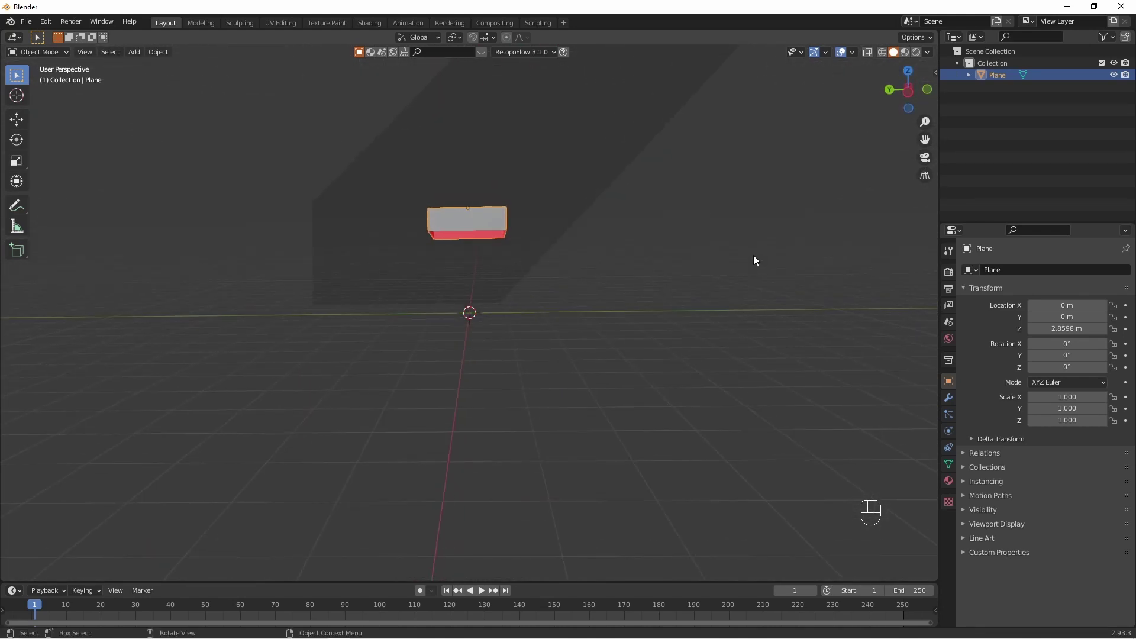
pyautogui.hotkey('alt', 'b')
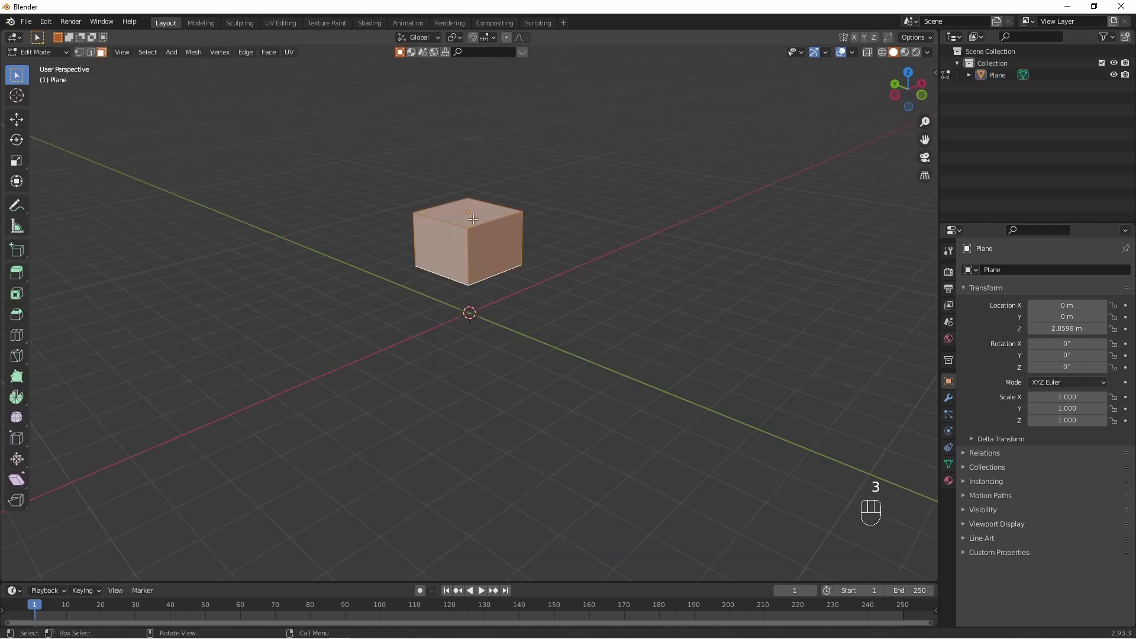
# Step: Select the cube's top face and move it vertically along Z
pyautogui.click(475, 220)
pyautogui.moveTo(650, 261)
pyautogui.mouseDown(button='middle')
pyautogui.moveTo(665, 253)
pyautogui.moveTo(523, 293)
pyautogui.mouseUp(button='middle')
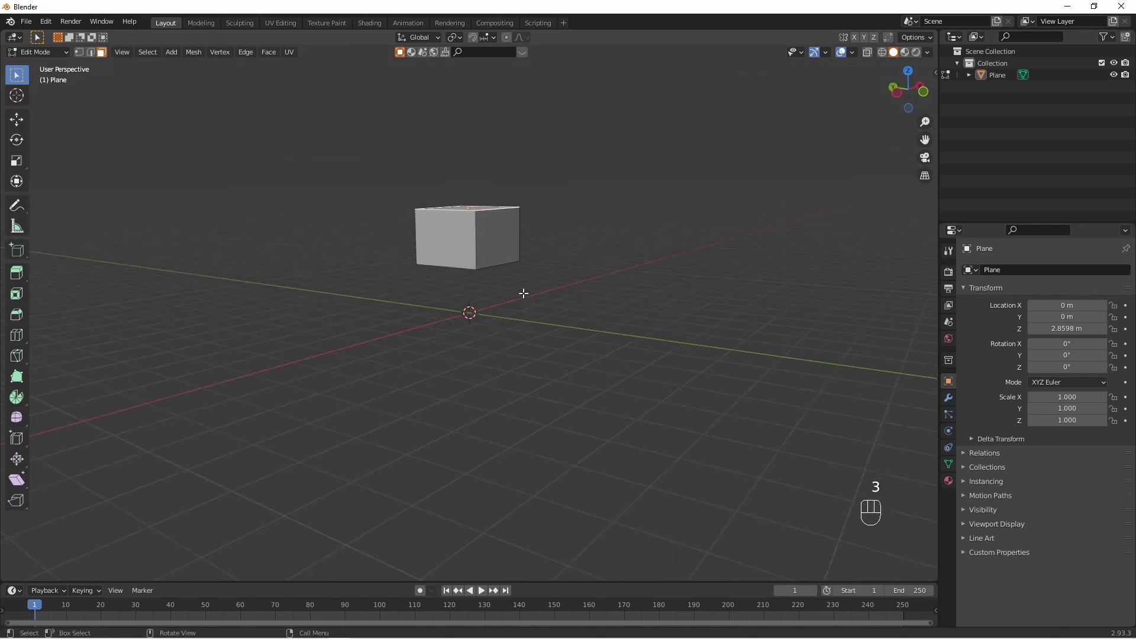
pyautogui.press('g')
pyautogui.press('z')
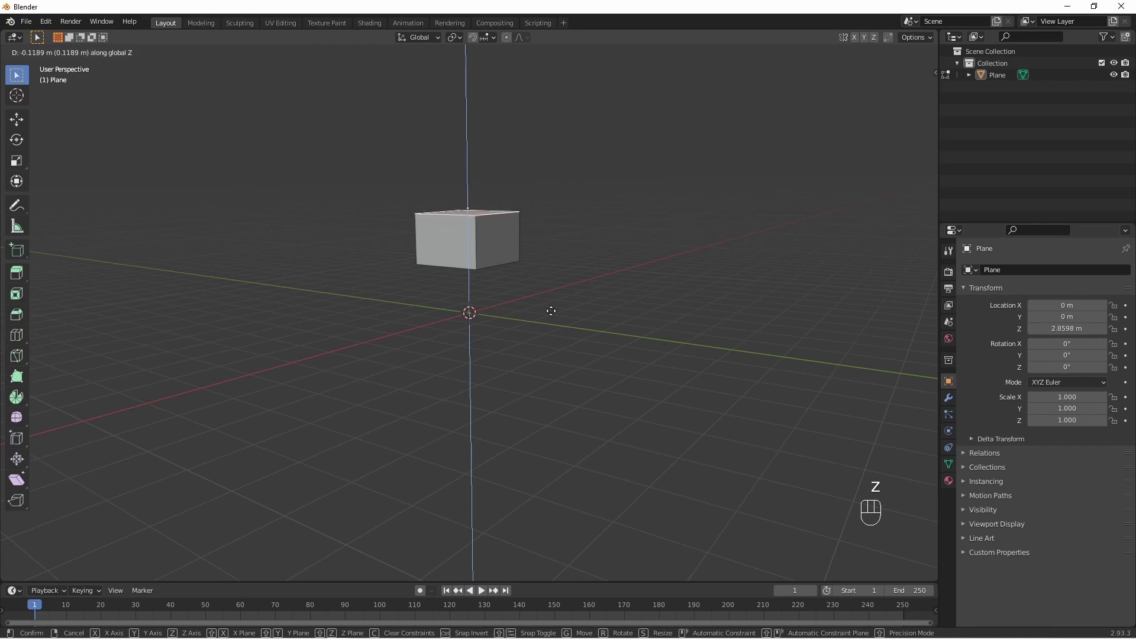
pyautogui.click(626, 308)
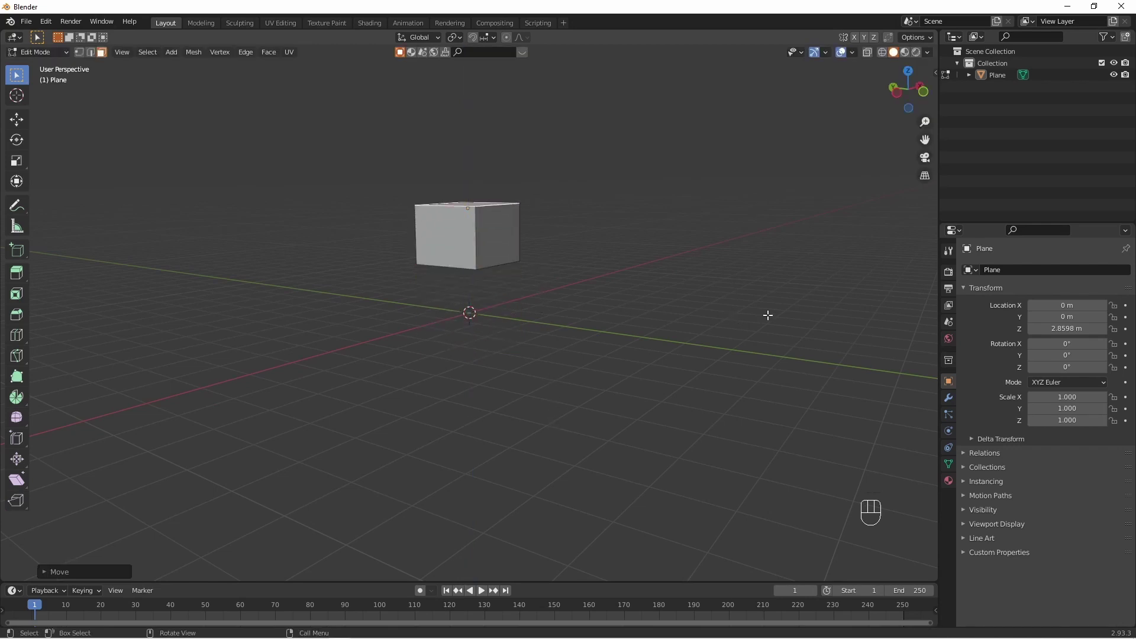
# Step: View the cube from above and below while checking the Viewport Overlays options
pyautogui.press('alt')
pyautogui.moveTo(771, 190); pyautogui.dragTo(746, 236, button='middle')
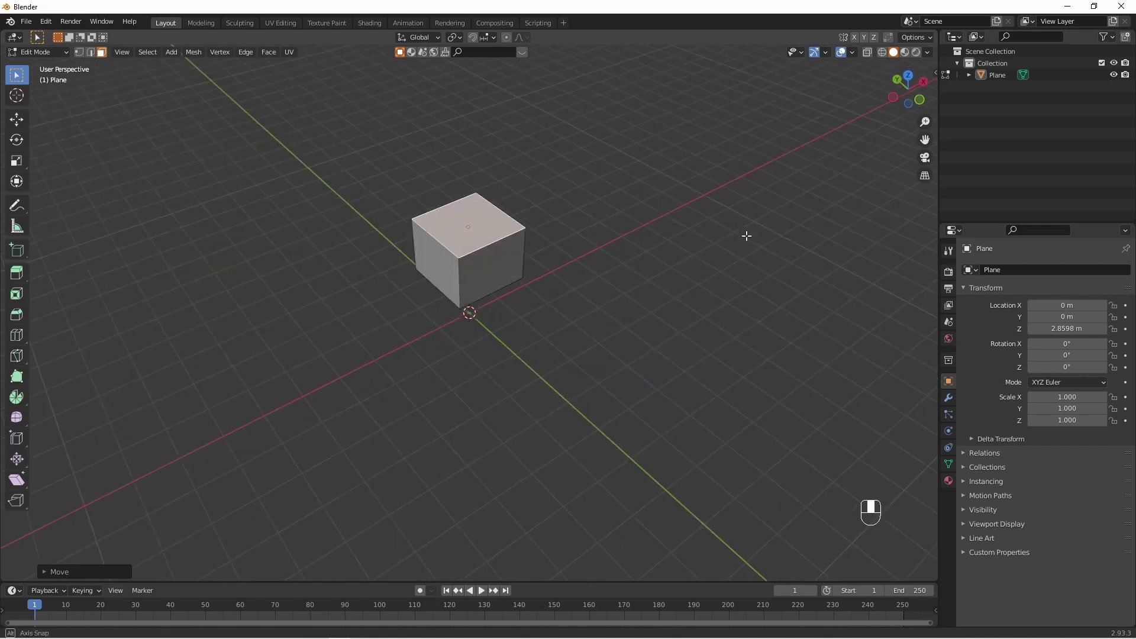
pyautogui.click(853, 52)
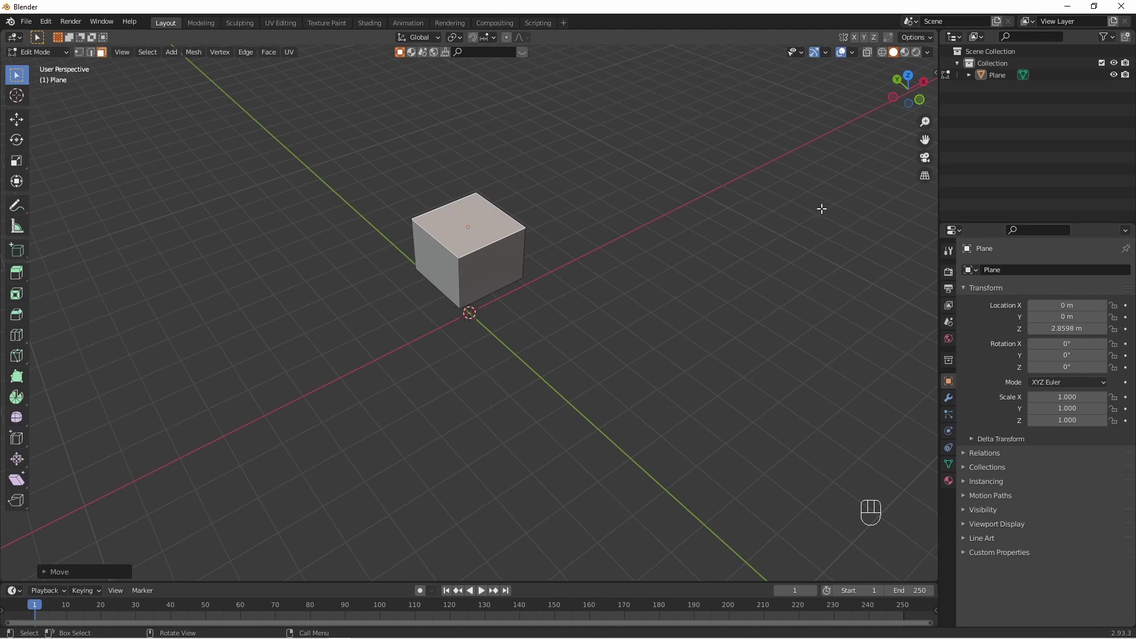
pyautogui.moveTo(816, 229); pyautogui.dragTo(799, 221, button='middle')
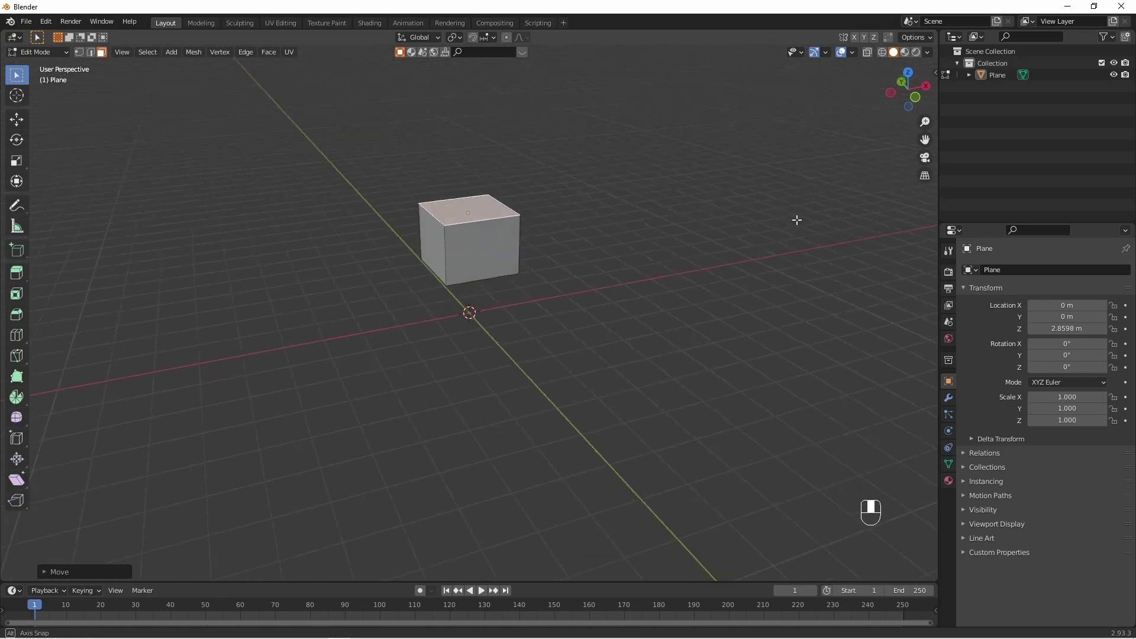